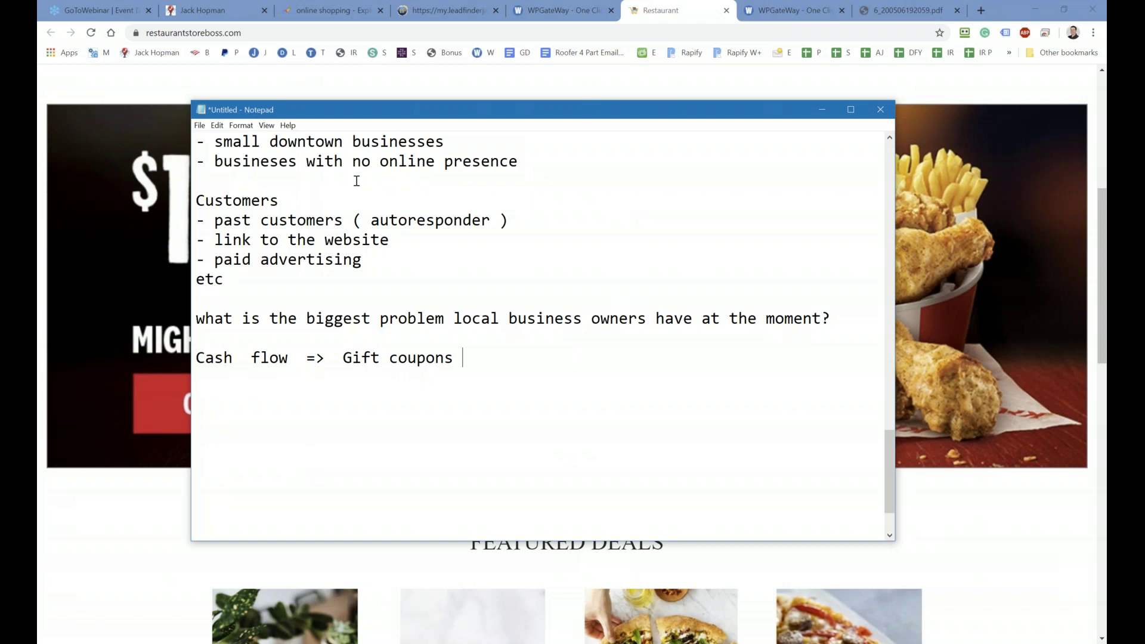
Step: Move the notes aside, scroll the restaurant store's Featured Deals, then return to the WPGateWay stores list
drag(336, 111, 1142, 113)
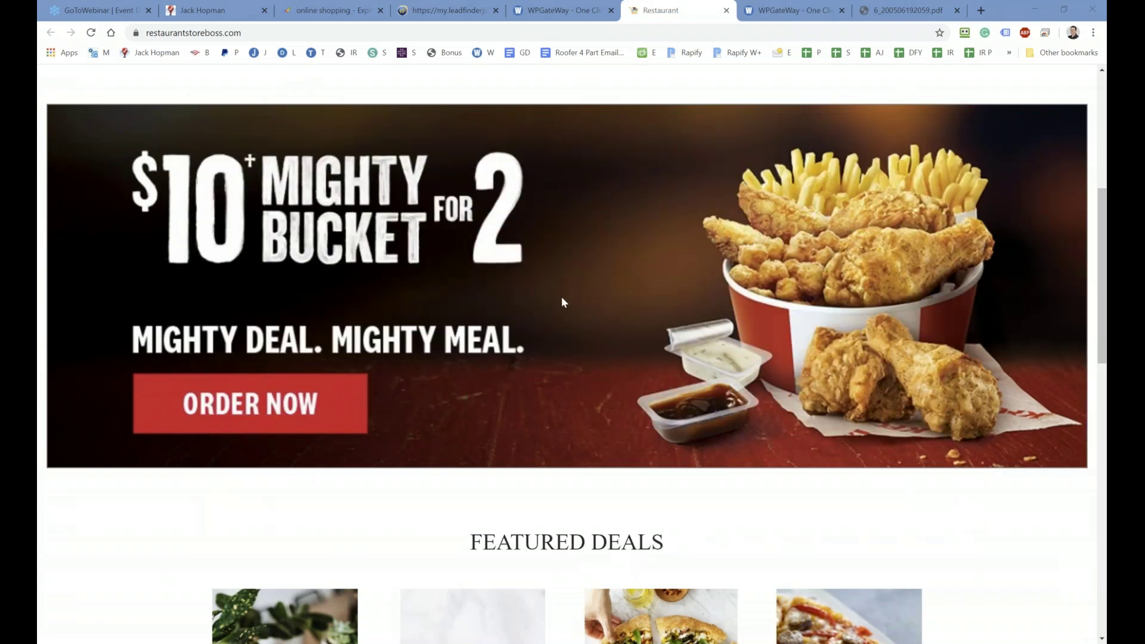
scroll(489, 335, down, 7)
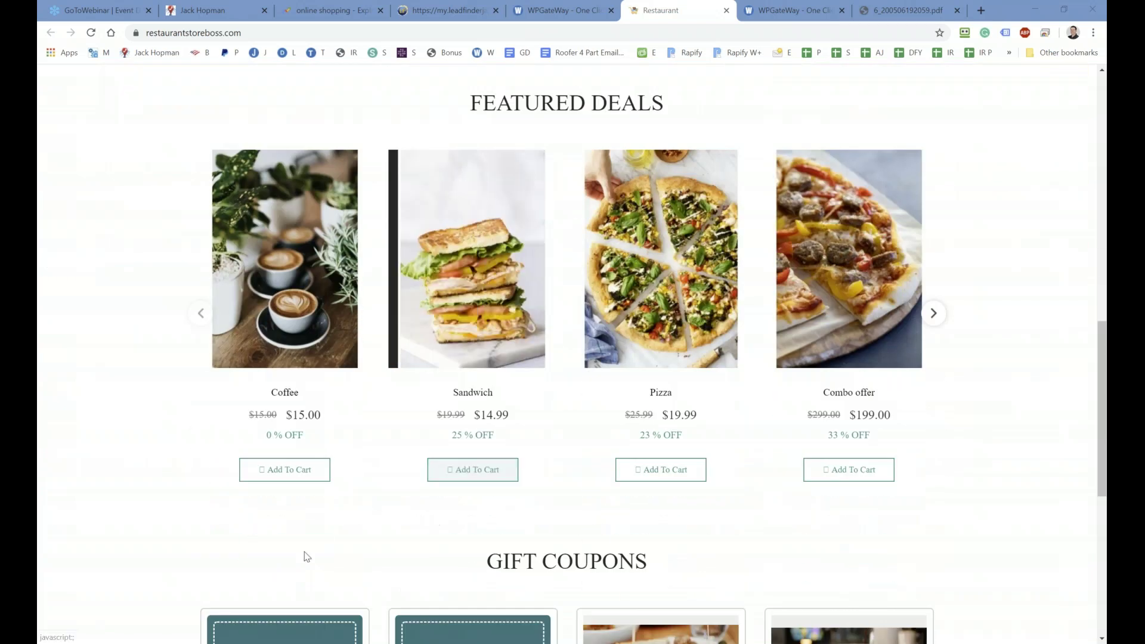
scroll(451, 501, up, 1)
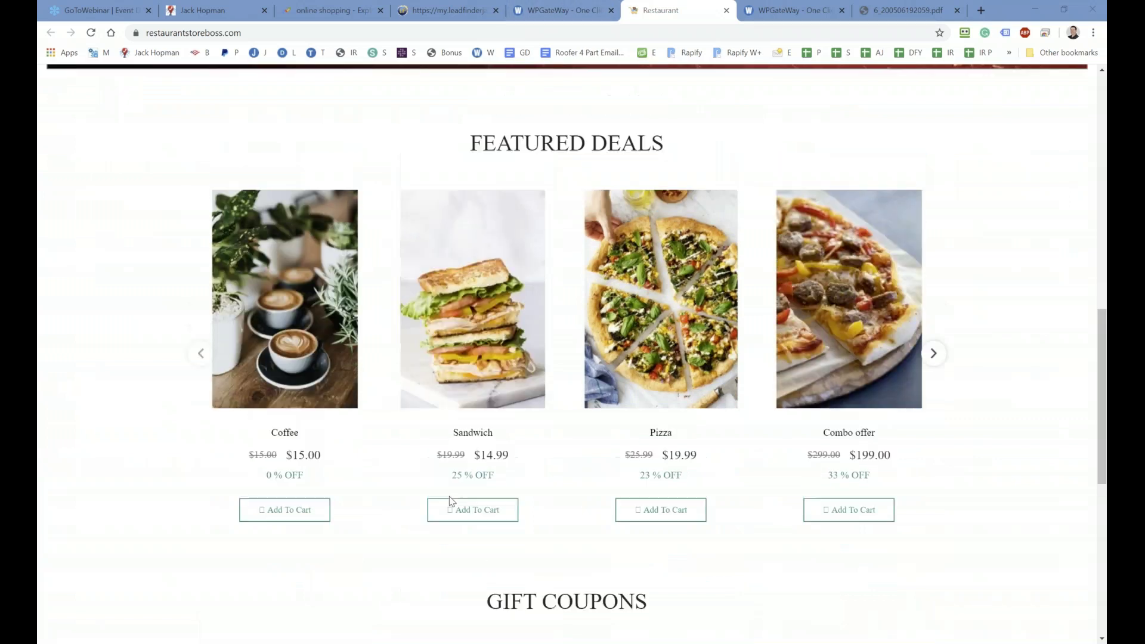
scroll(451, 501, up, 4)
click(553, 13)
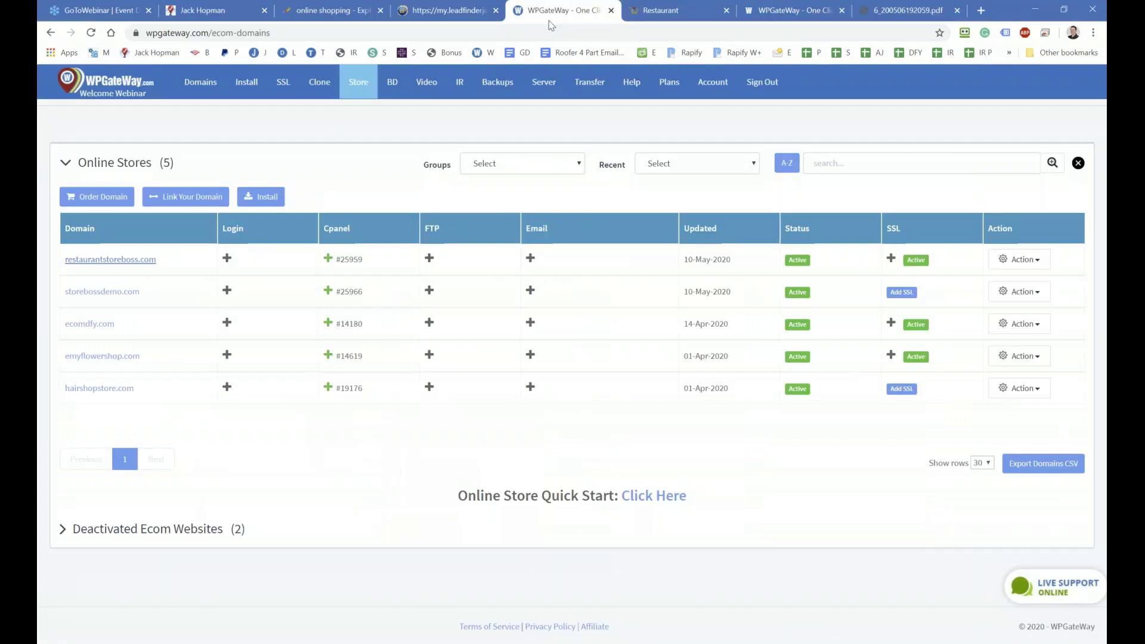
Step: Preview storebossdemo.com and its $299.00 MacBook Pro deal down to the footer, then return
click(123, 291)
scroll(317, 432, down, 4)
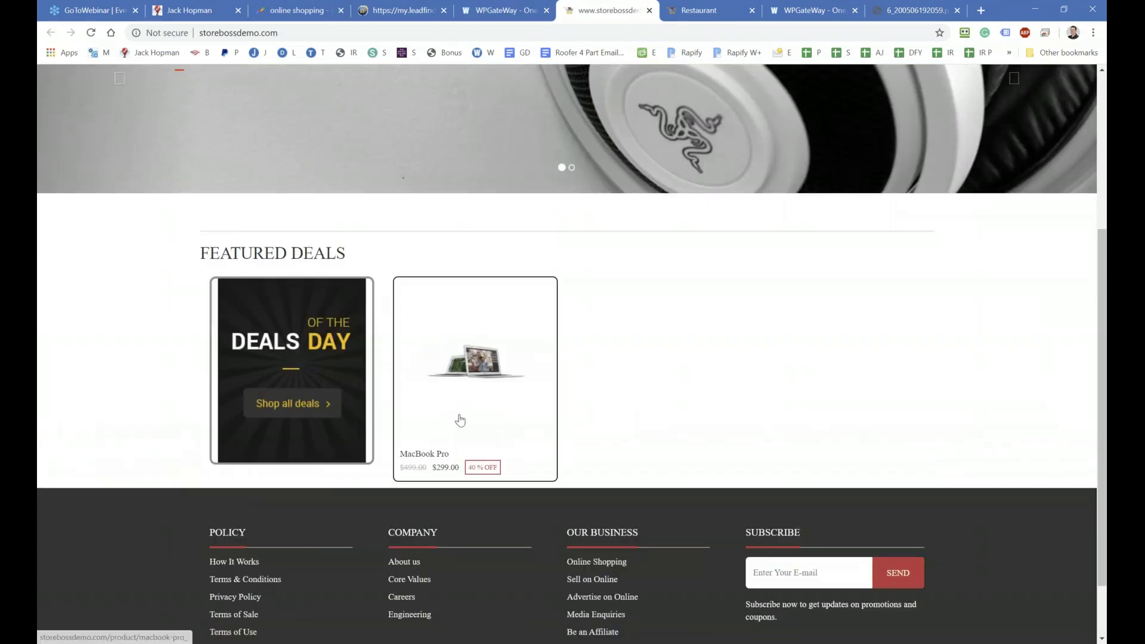
scroll(461, 422, down, 2)
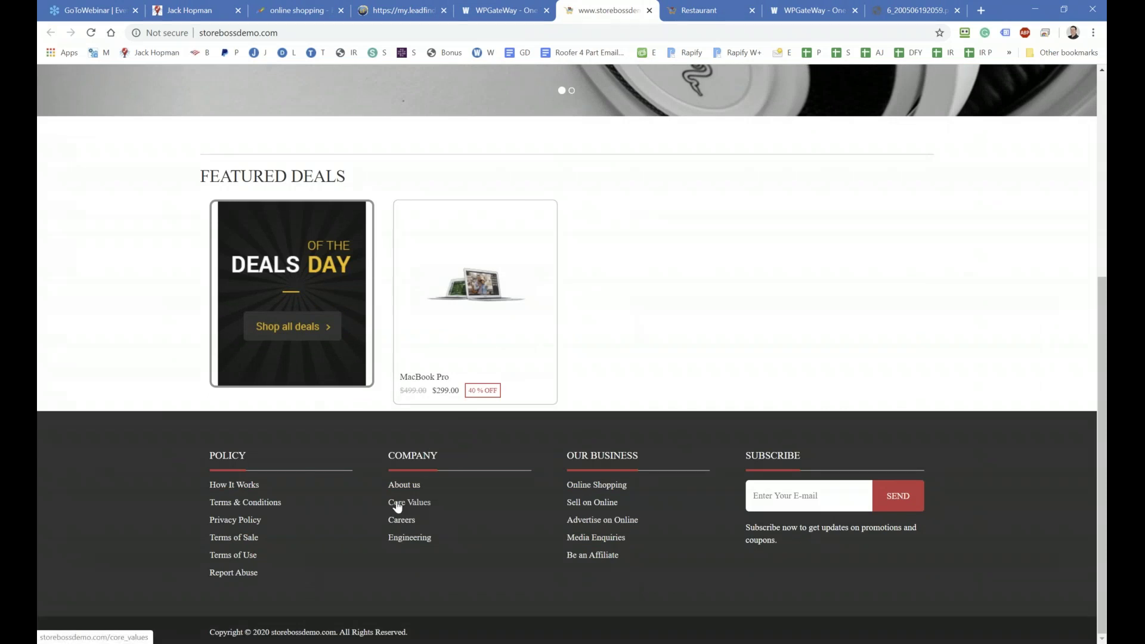
click(500, 13)
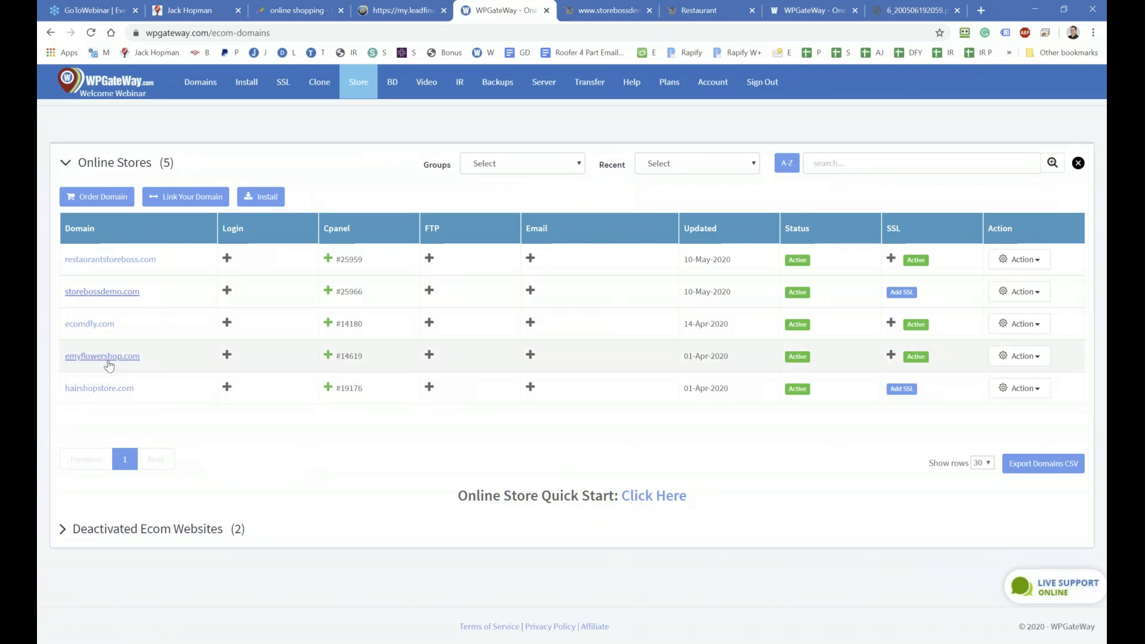
Step: Log into emyflowershop.com's admin through its row's Login link, re-signing in via RoboForm
click(107, 357)
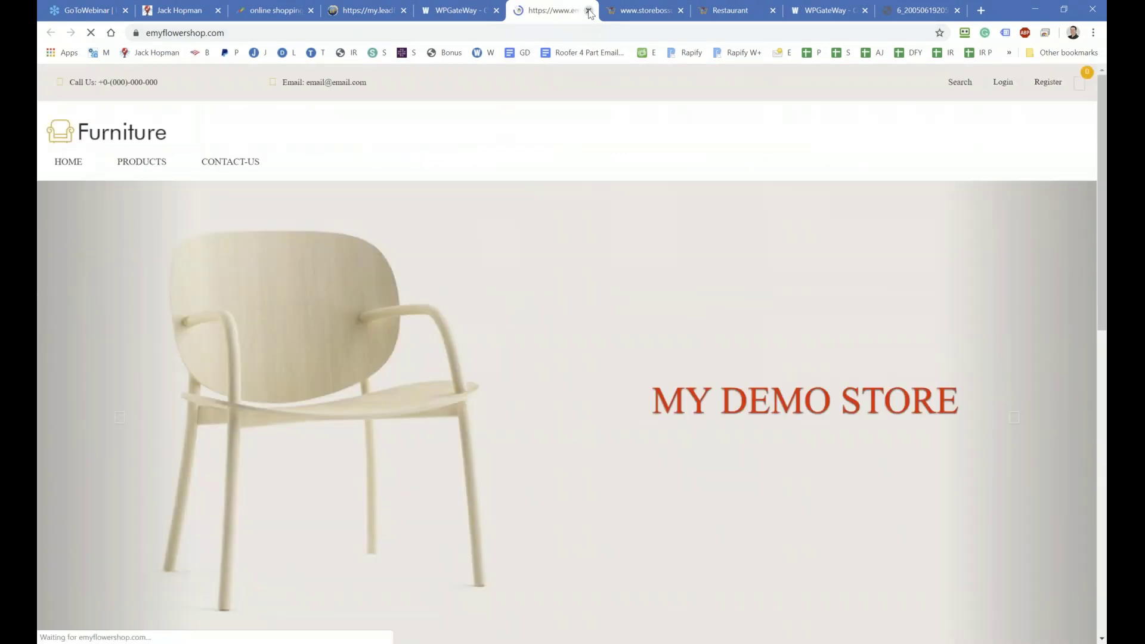
click(588, 10)
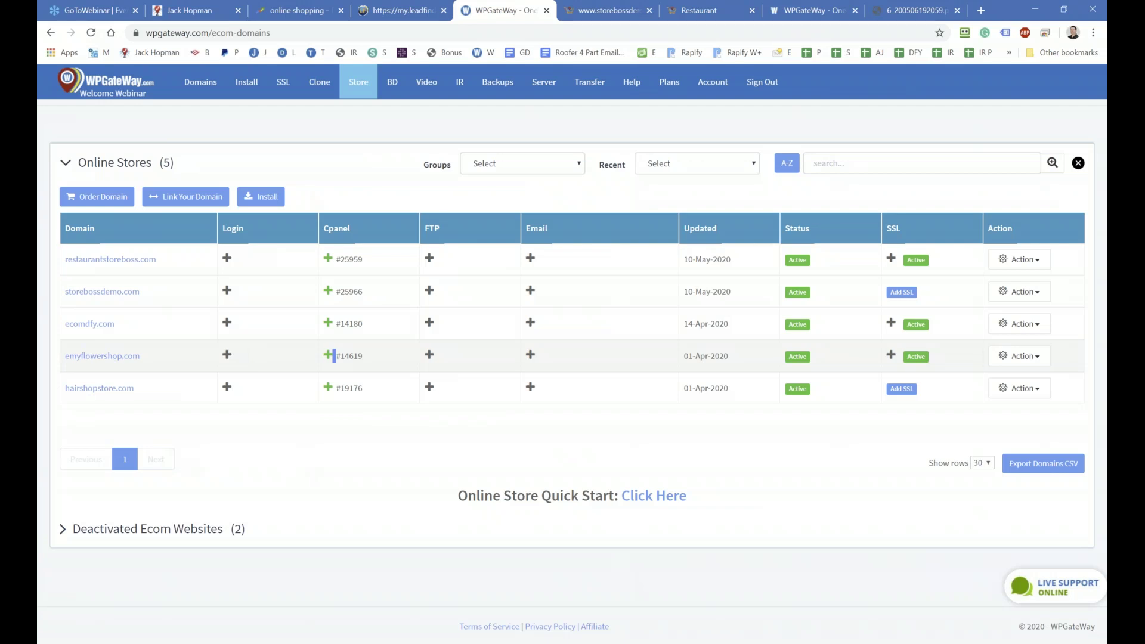
click(226, 356)
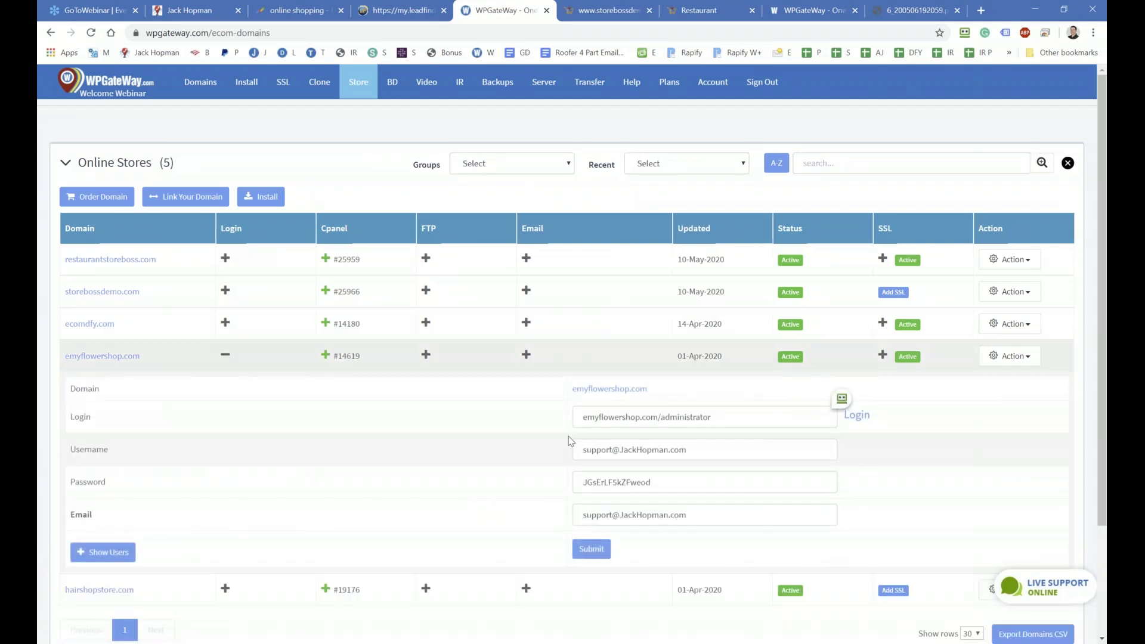
click(857, 416)
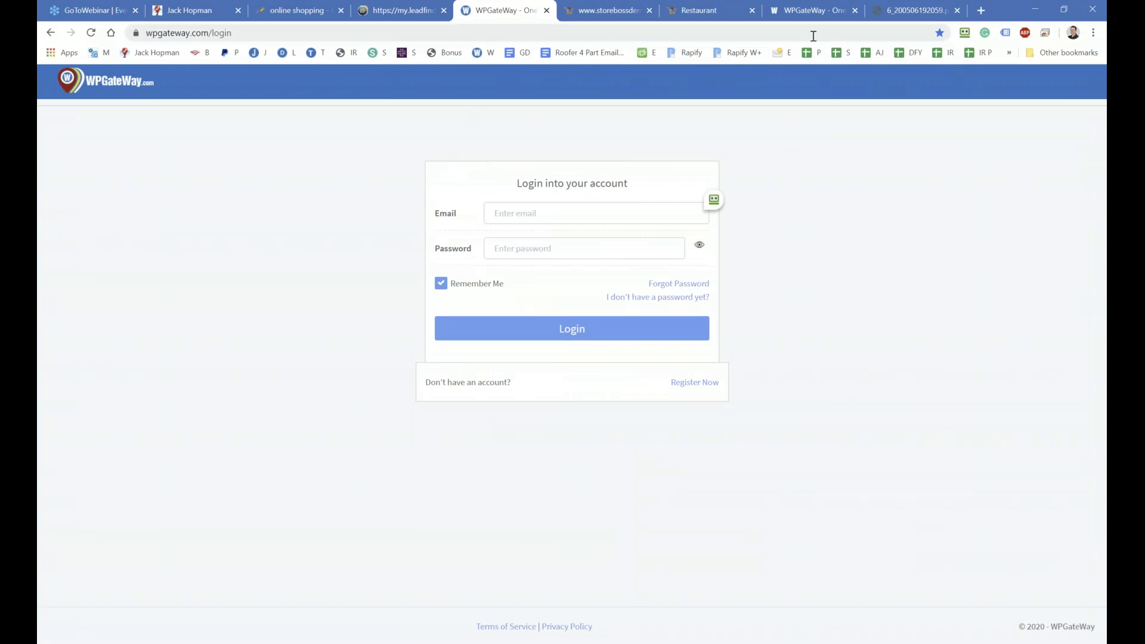
click(964, 36)
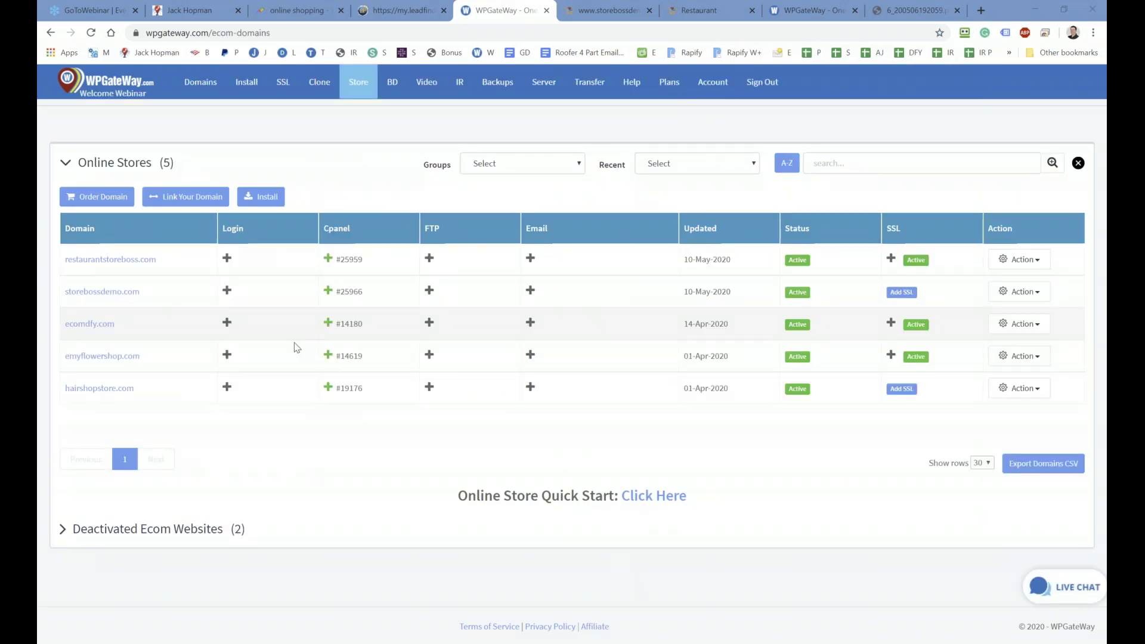
click(227, 356)
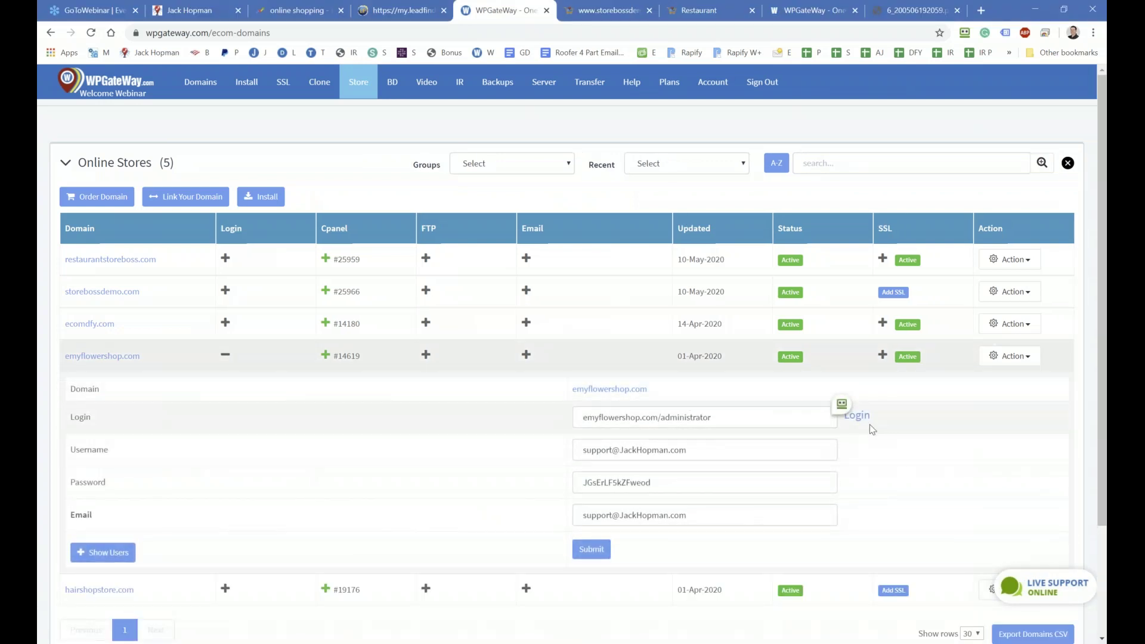
click(857, 418)
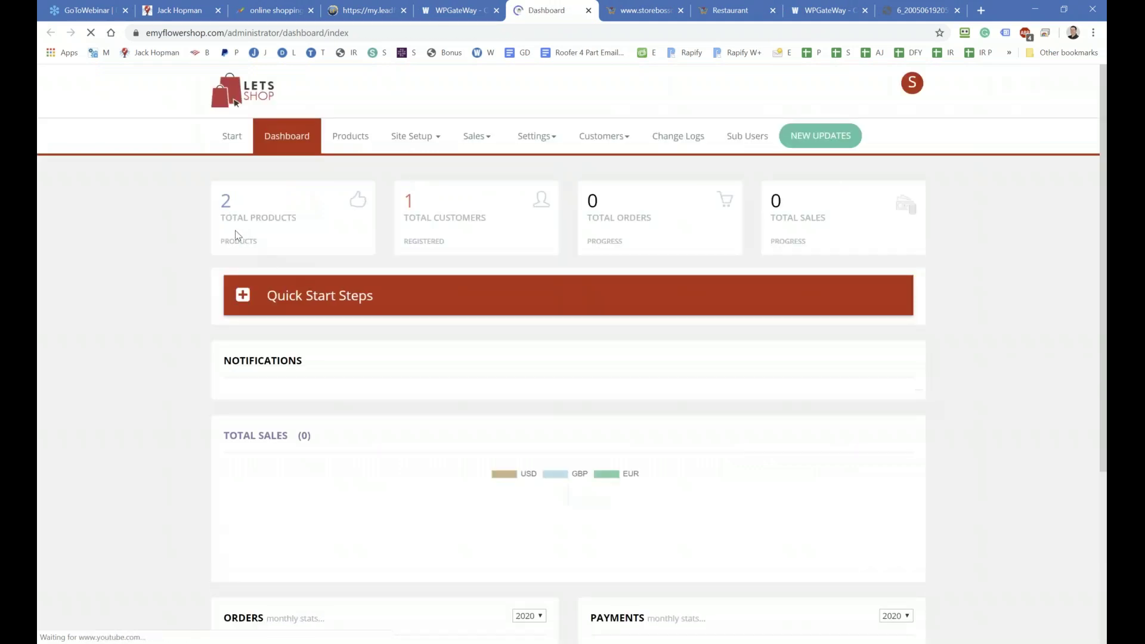
Step: Open the Templates page under site setup and preview the Restaurant template demo
click(408, 143)
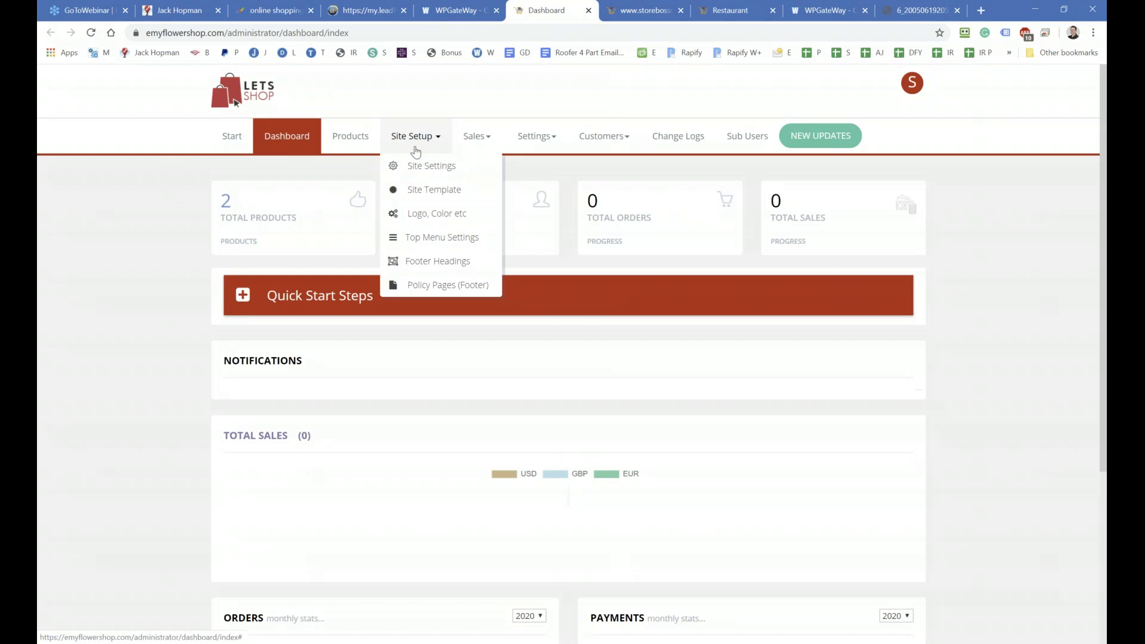
click(421, 189)
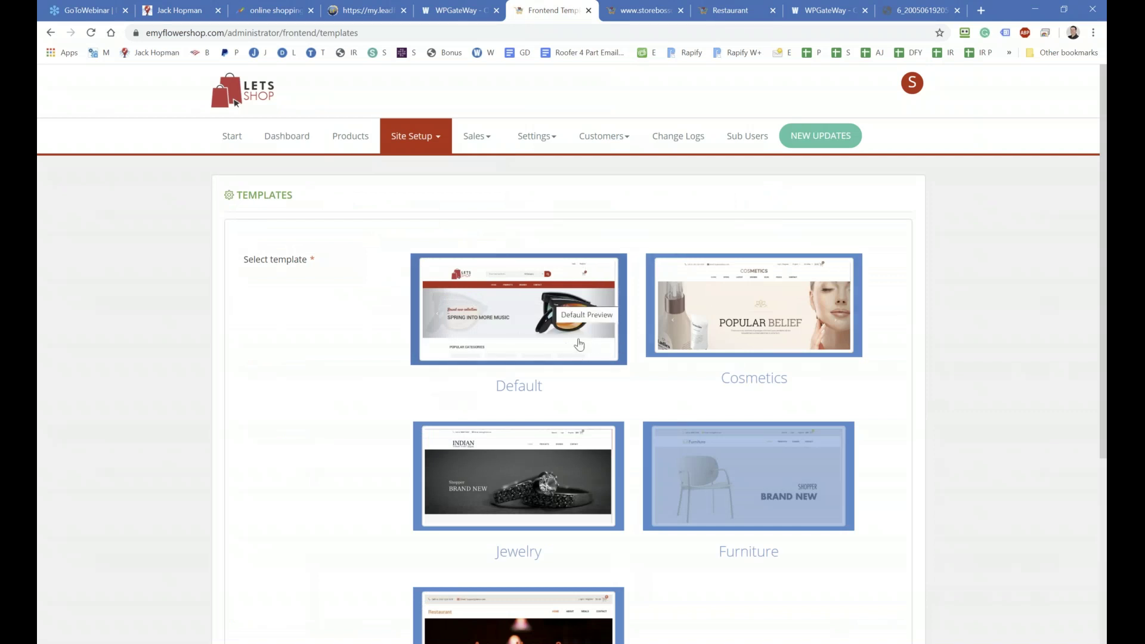
scroll(483, 331, down, 2)
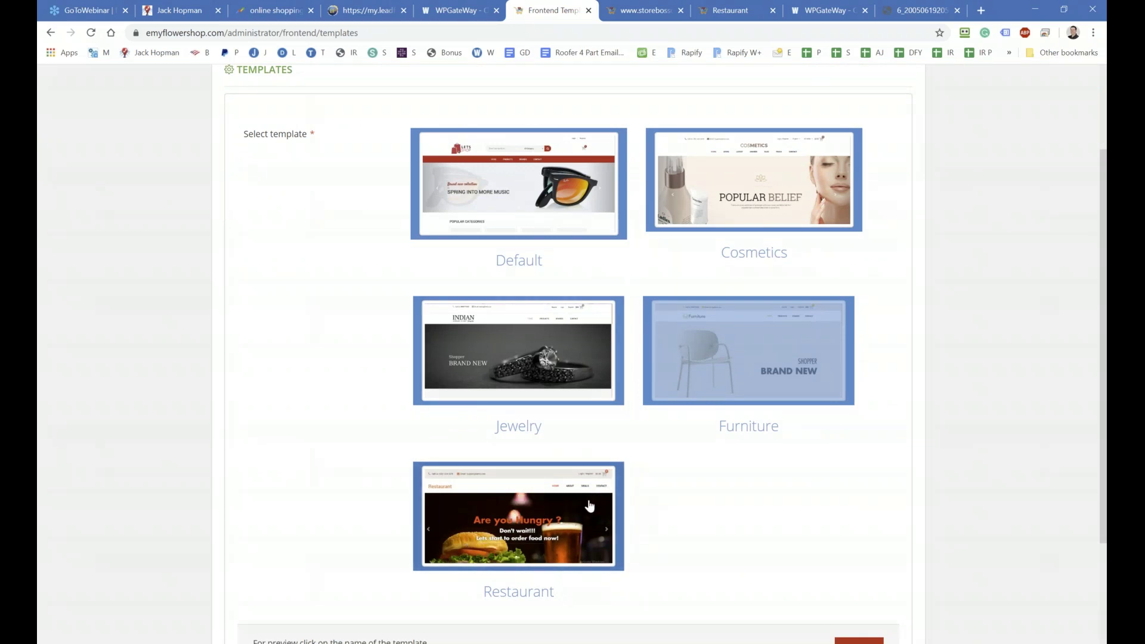
click(521, 590)
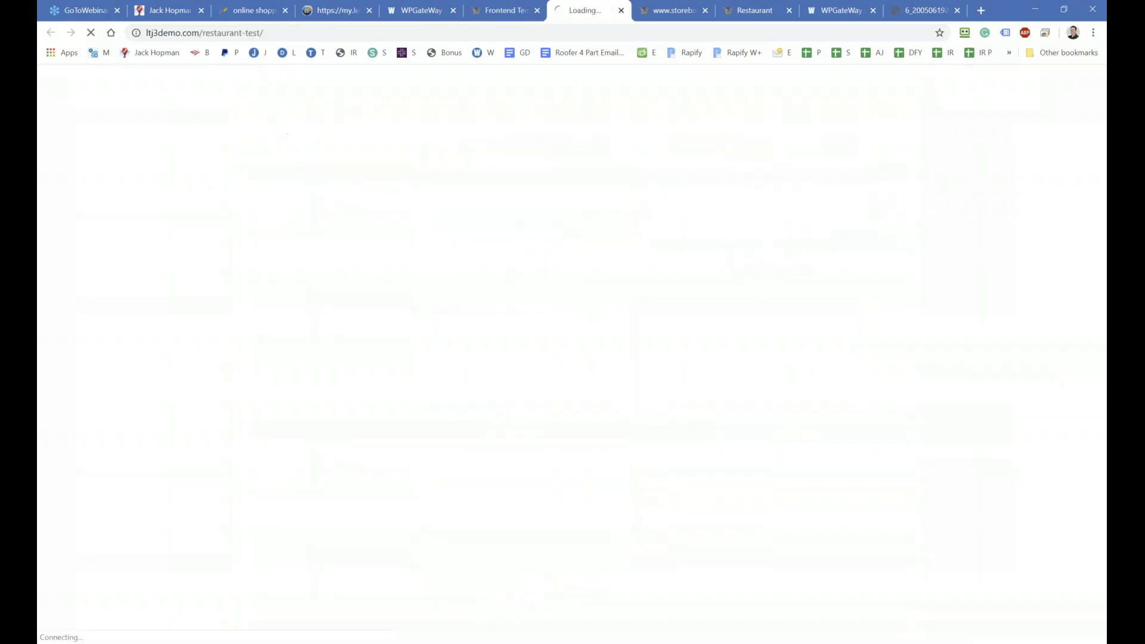
scroll(297, 345, down, 10)
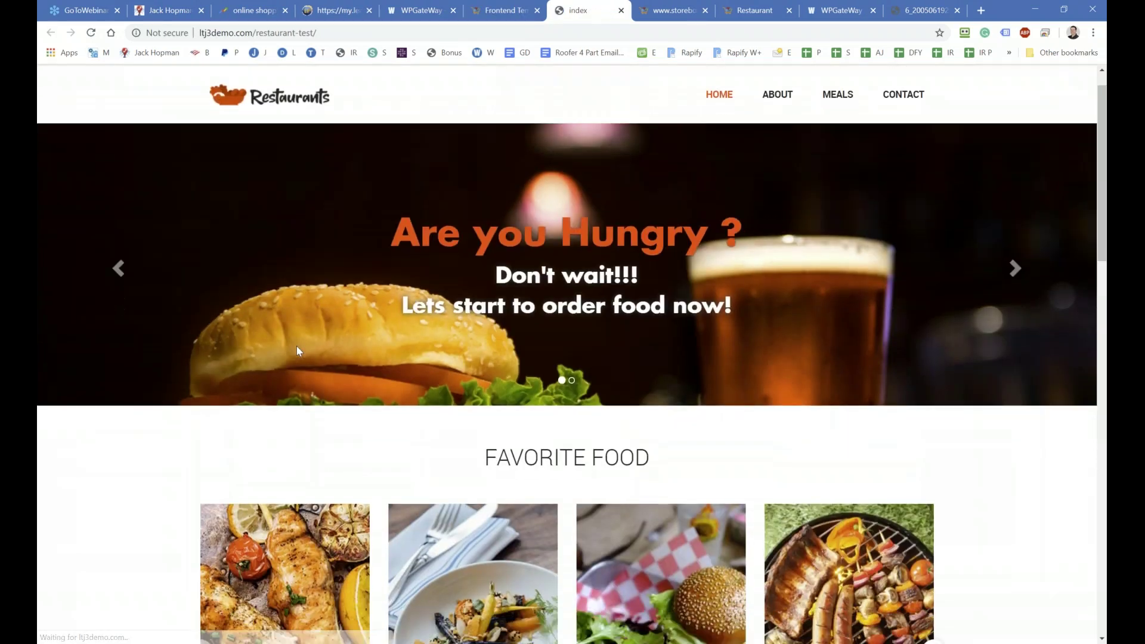
scroll(297, 348, up, 10)
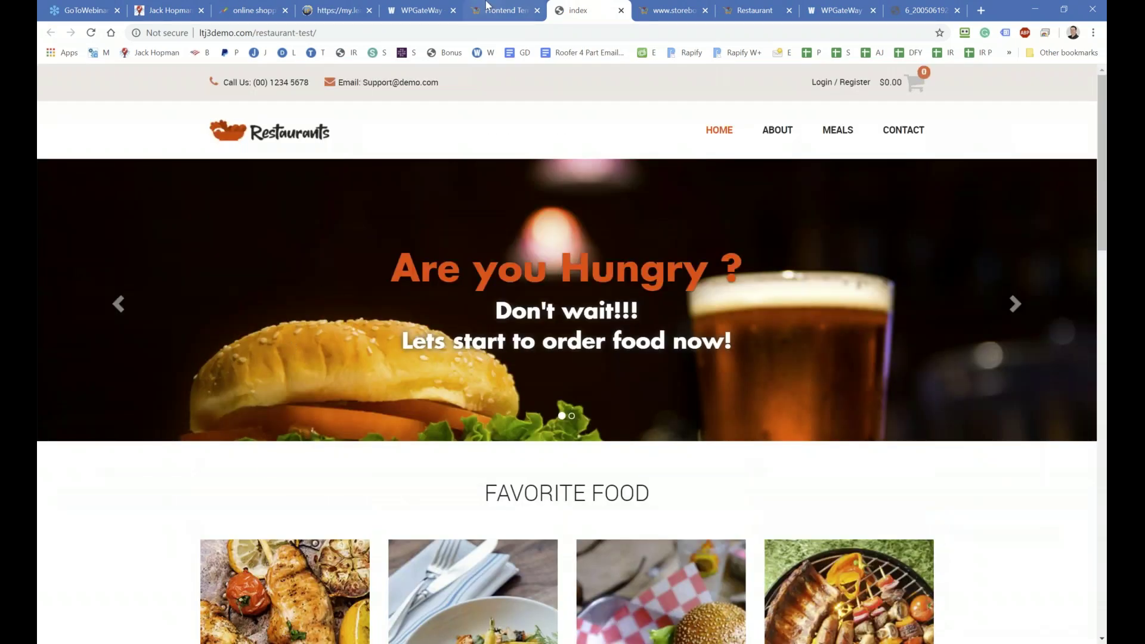
click(489, 10)
Step: Preview the Jewelry template demo and browse the other available templates
click(521, 434)
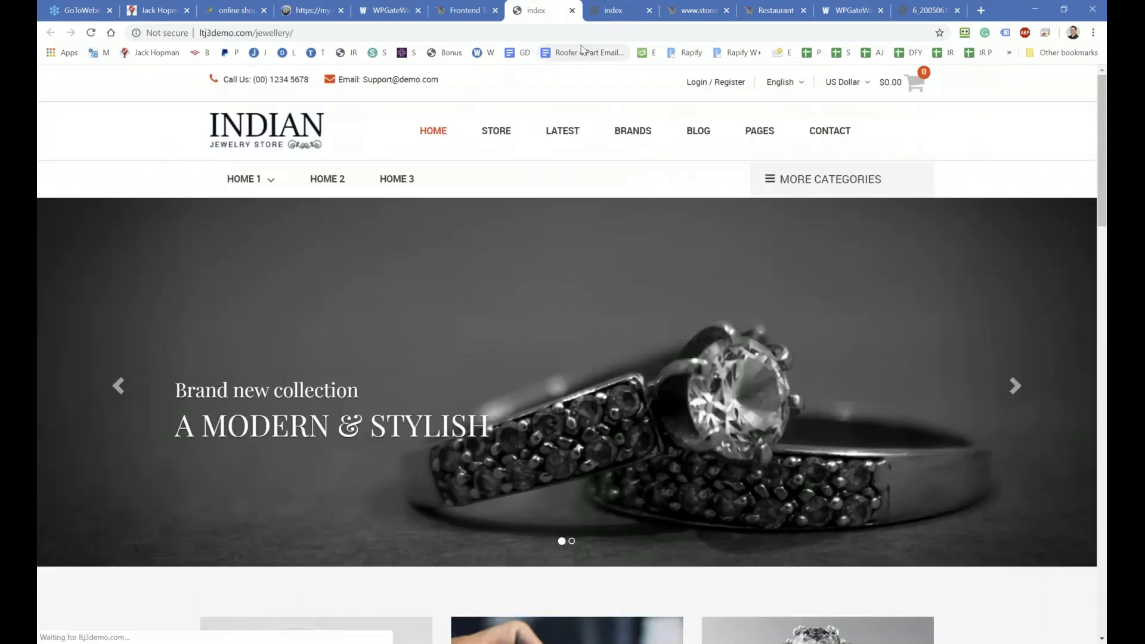
click(484, 11)
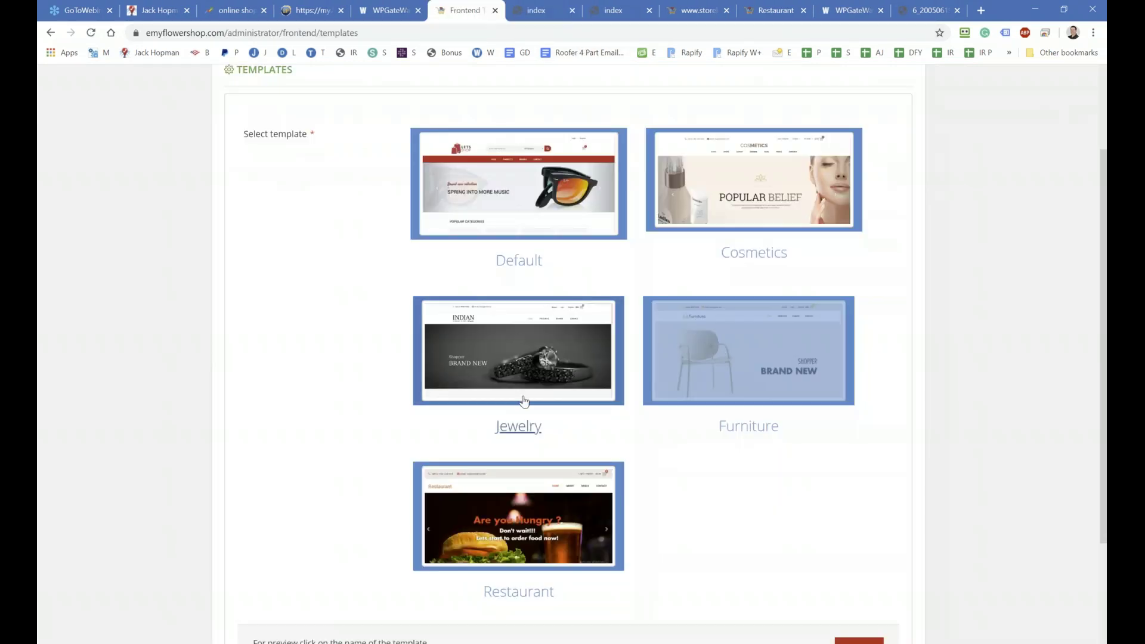
scroll(519, 381, up, 2)
scroll(583, 465, down, 4)
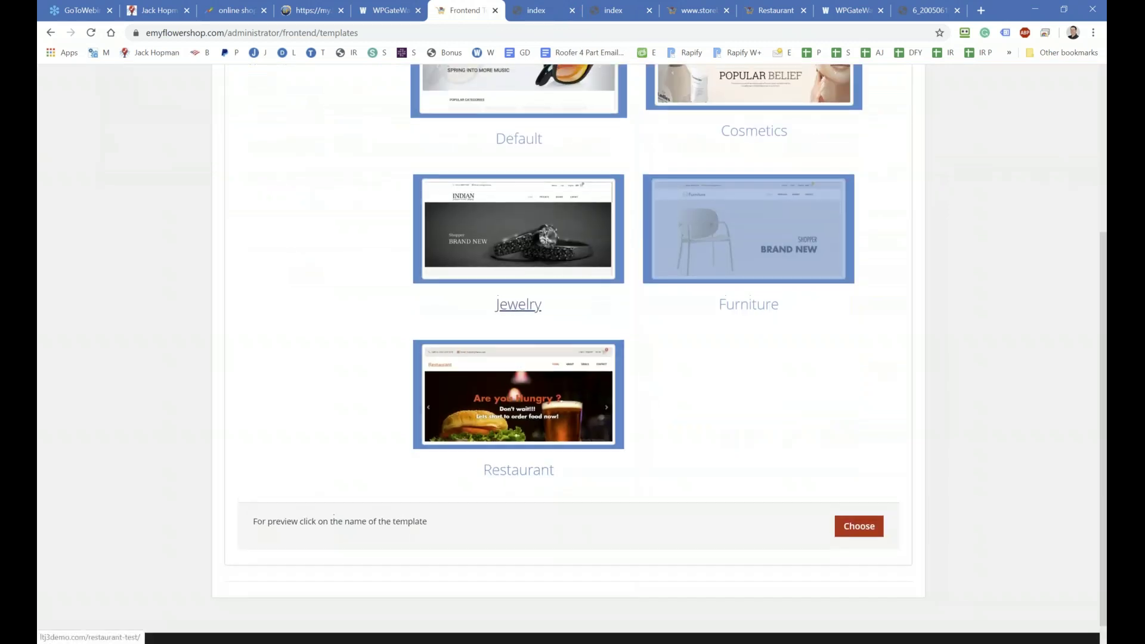
scroll(477, 447, up, 4)
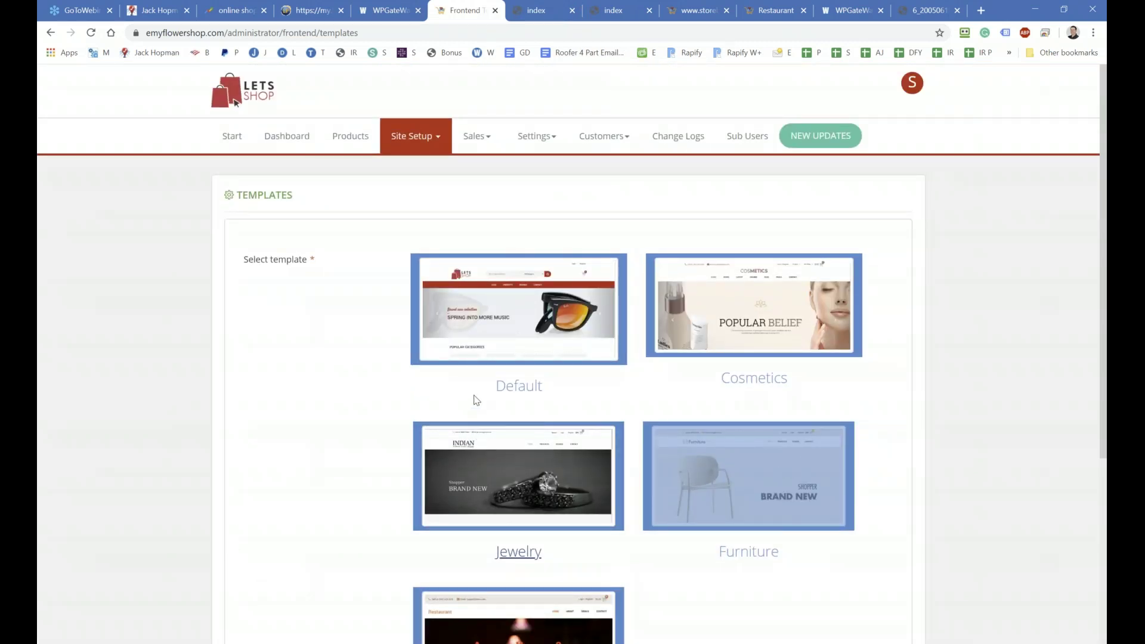
scroll(499, 389, down, 1)
scroll(500, 364, down, 1)
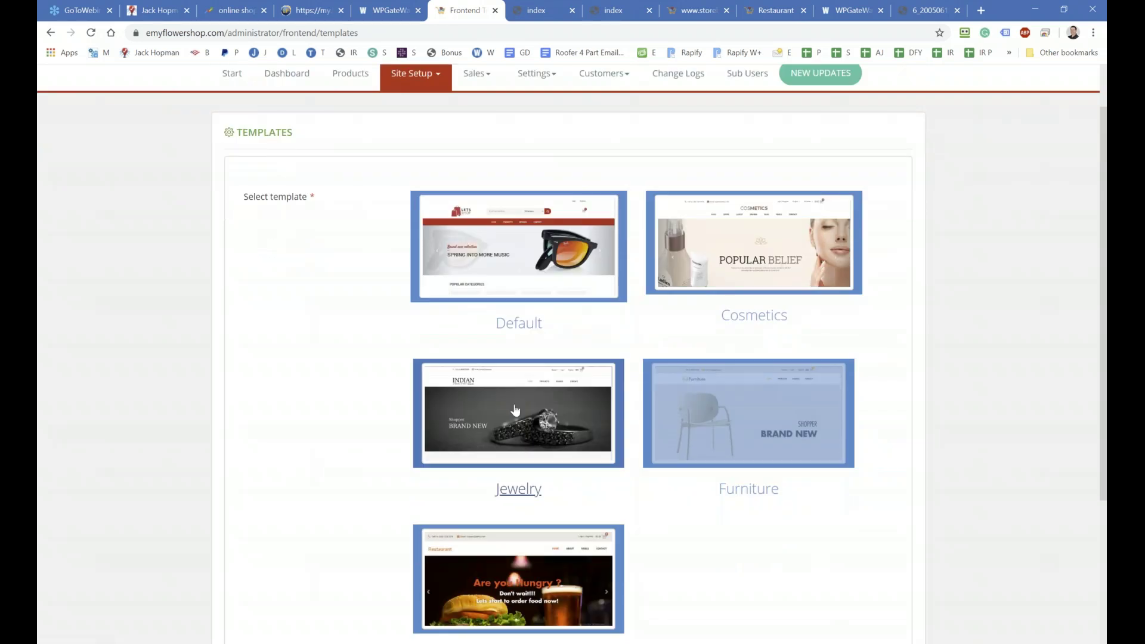
Step: Preview the Cosmetics template, choose it for the store and confirm the update
click(728, 321)
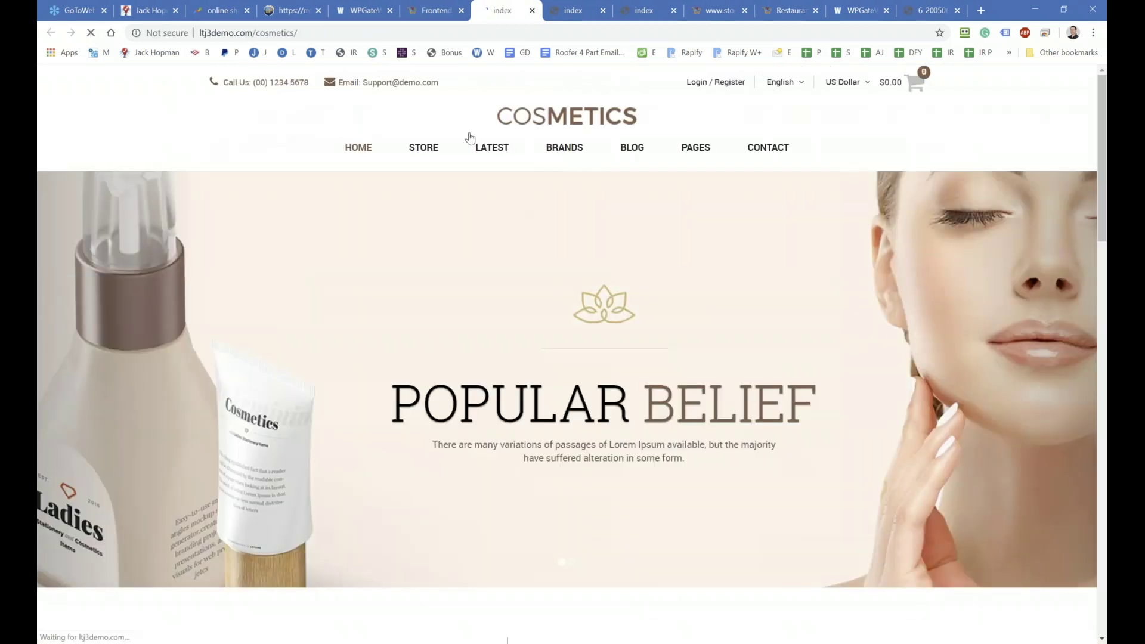
click(432, 10)
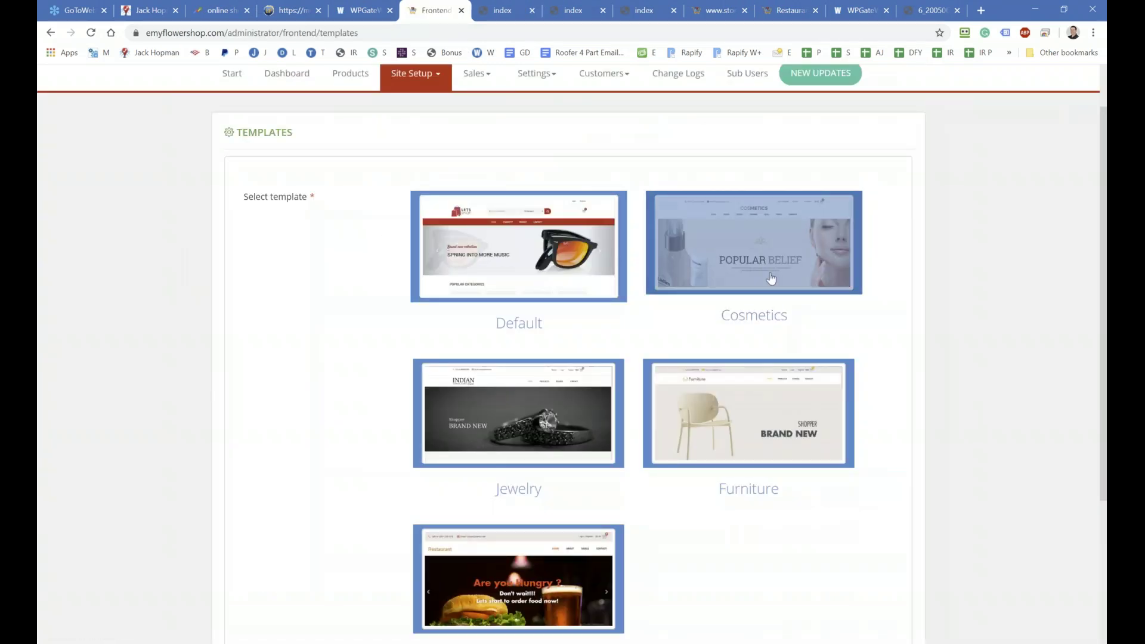
scroll(771, 278, down, 3)
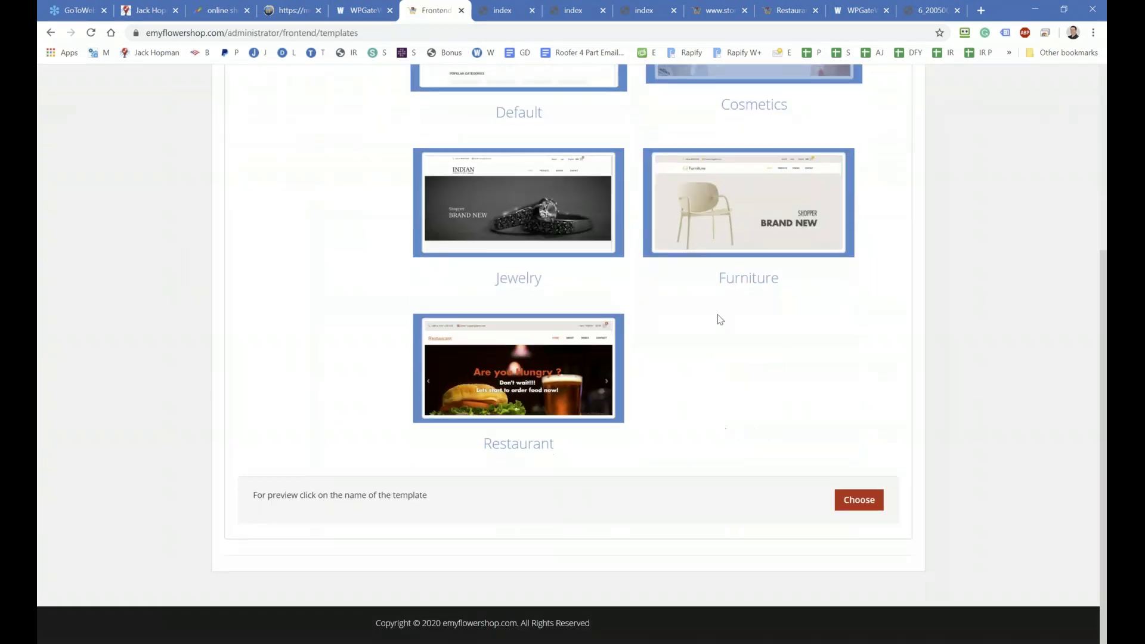
click(844, 506)
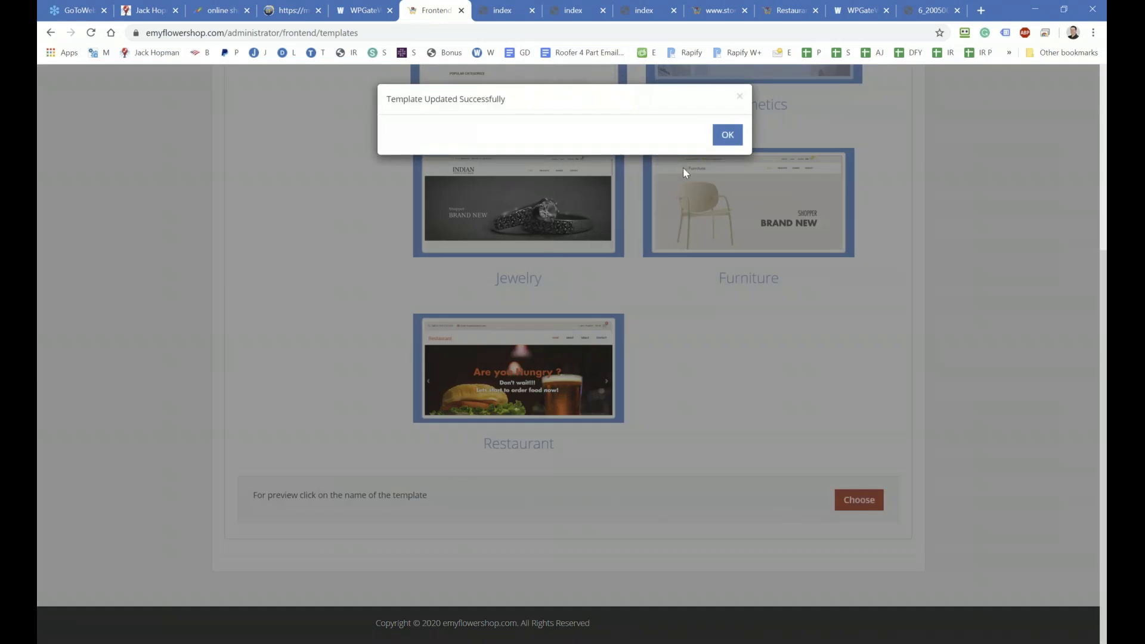
click(727, 134)
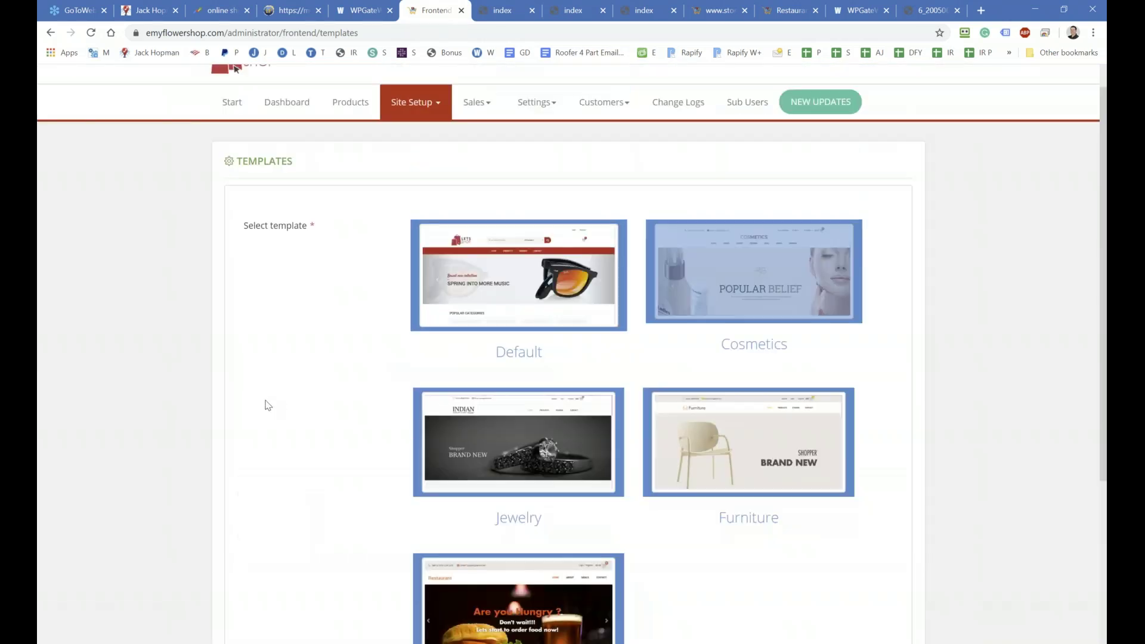
Step: Install the 2.3.0 update over version 1.8.0 from Products' NEW UPDATES
click(340, 146)
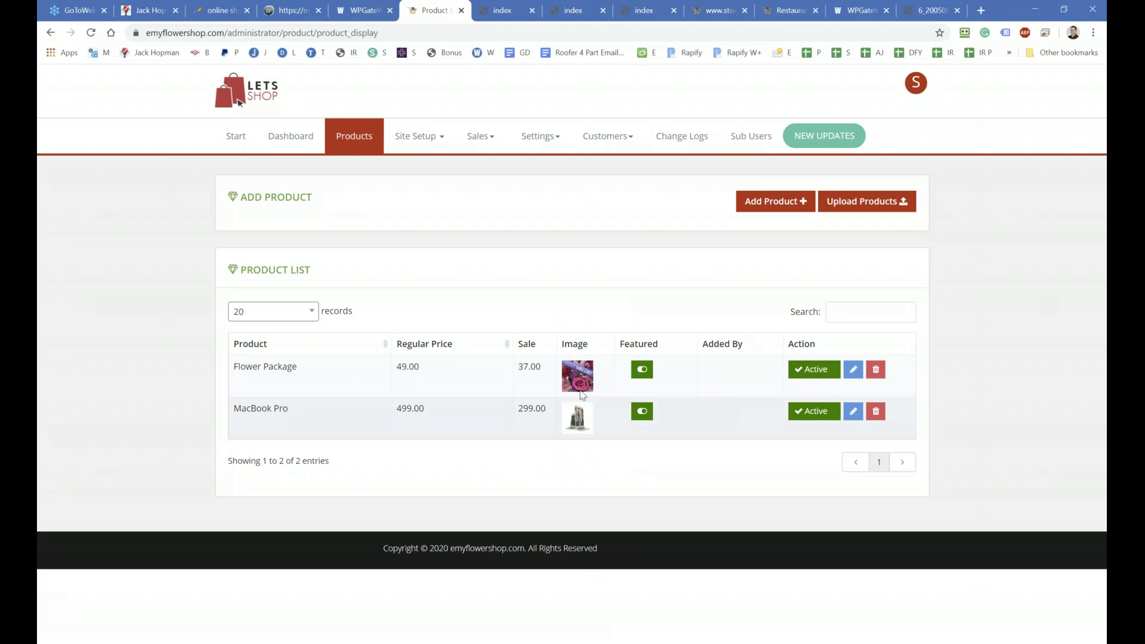
click(806, 147)
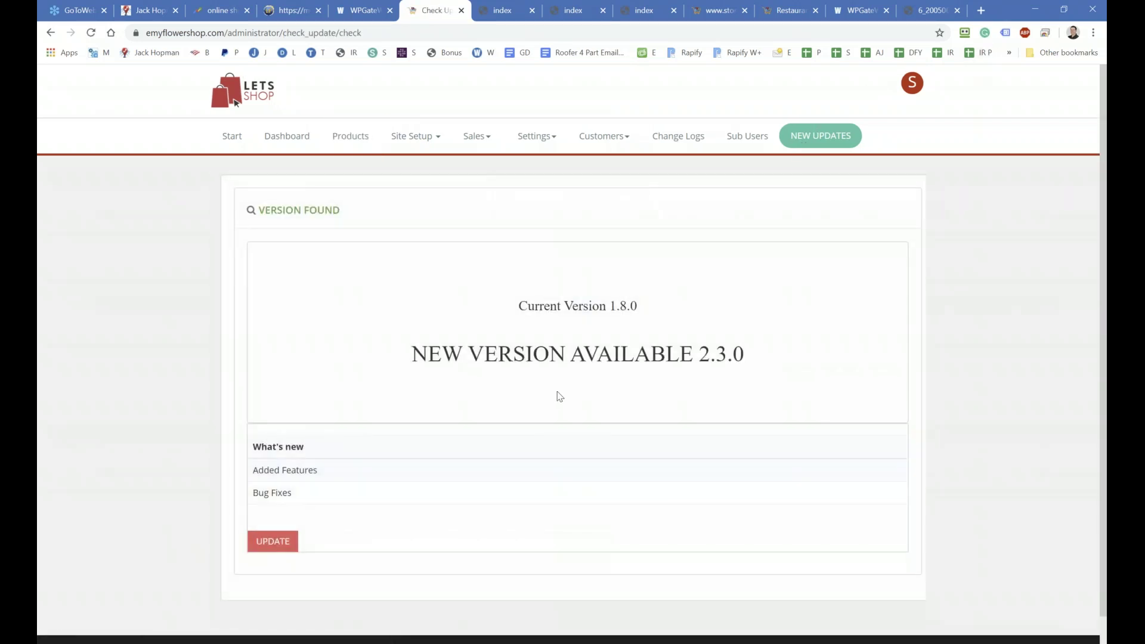
click(272, 543)
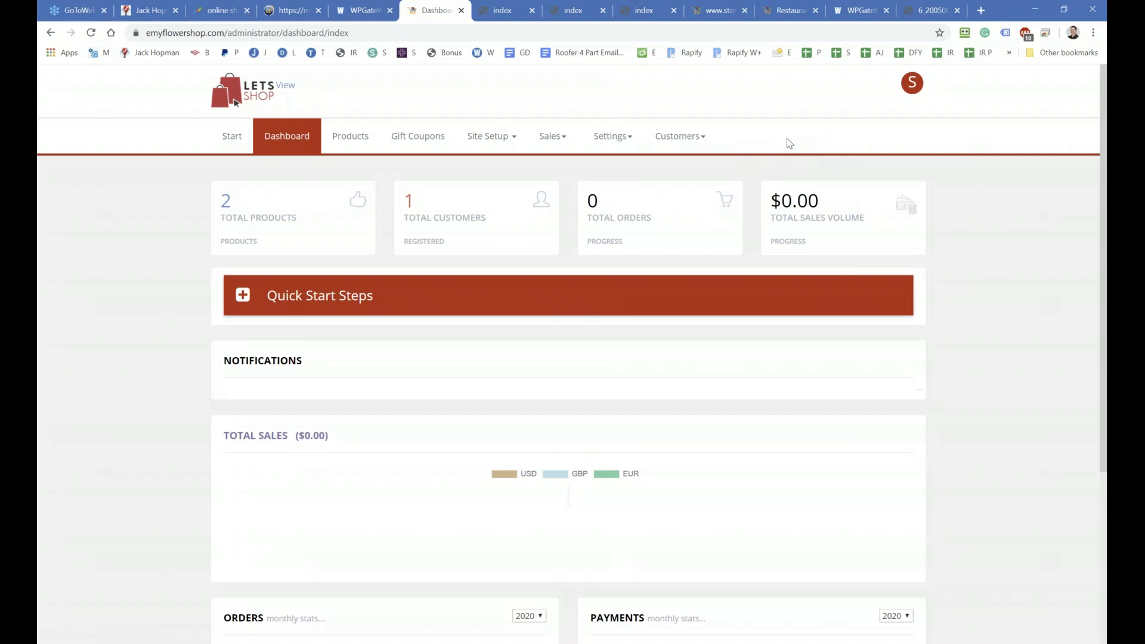
Step: Open the Flower Package product from the product list for editing
click(335, 148)
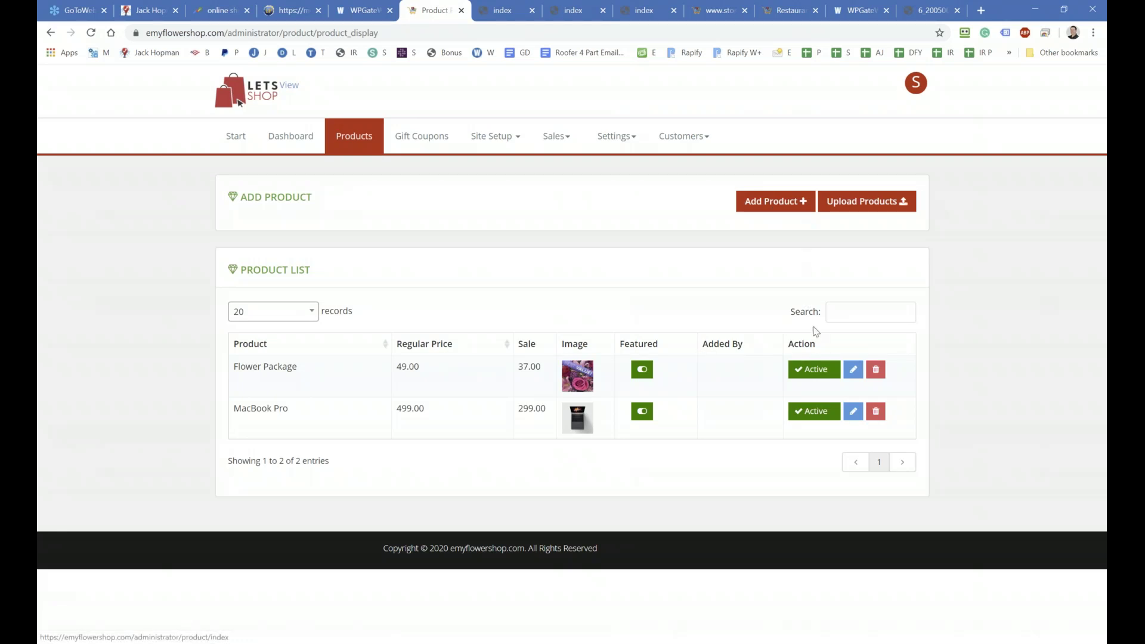
click(851, 370)
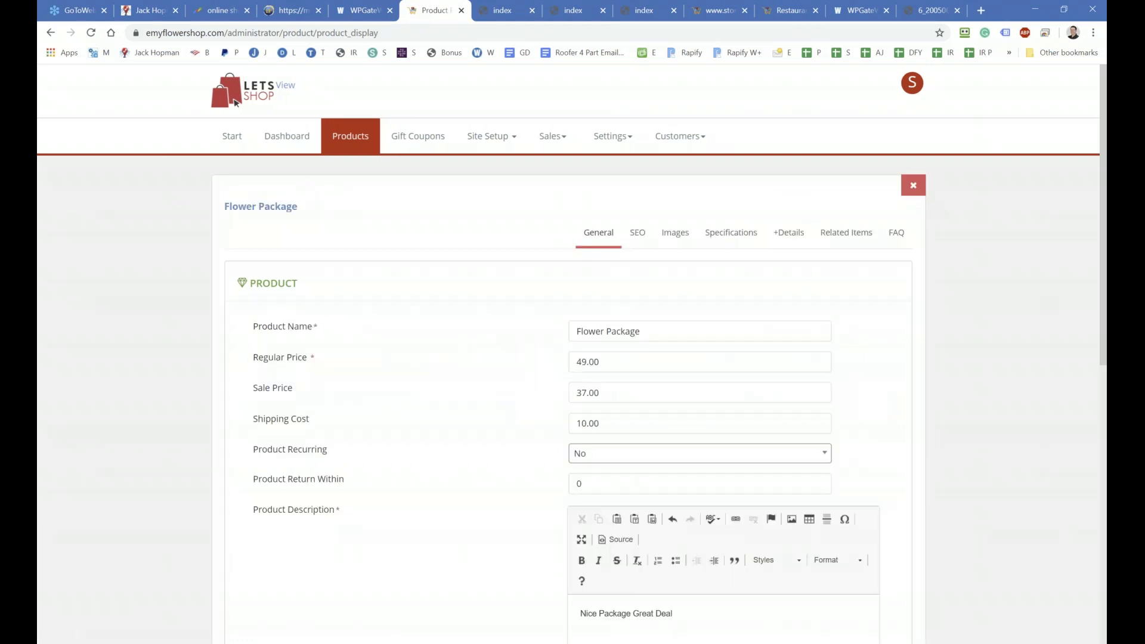
scroll(262, 358, down, 4)
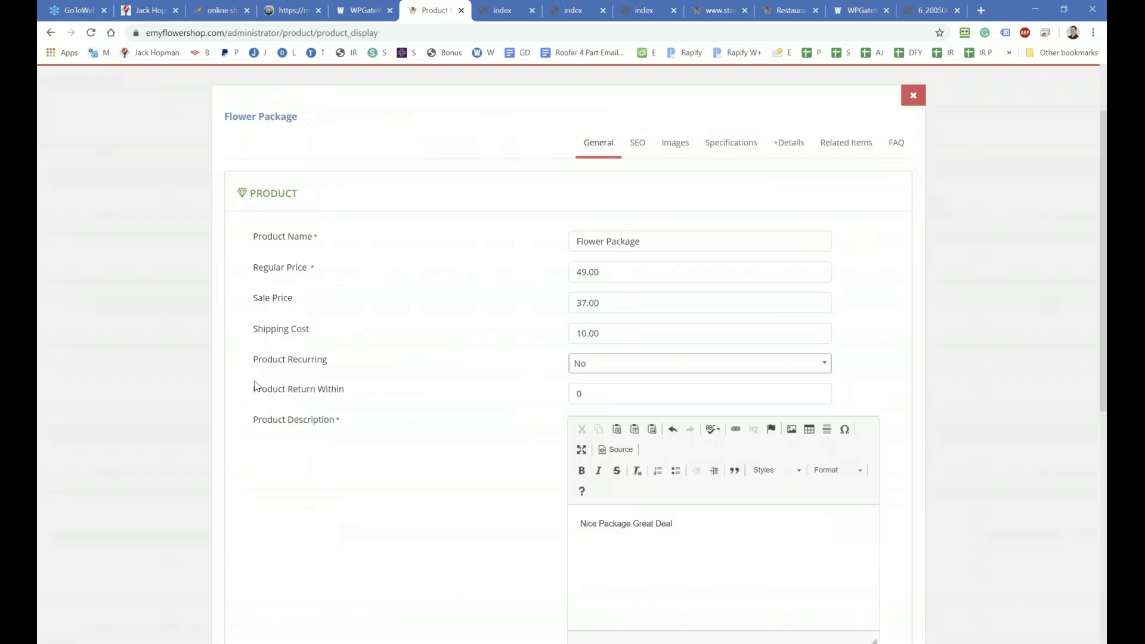
scroll(254, 382, up, 4)
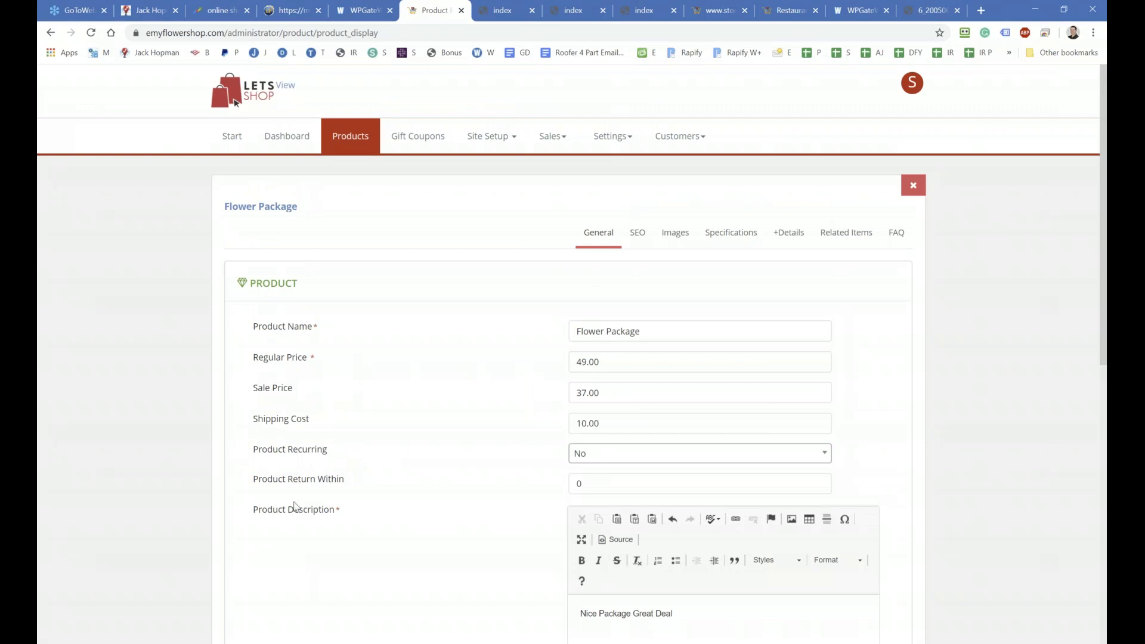
scroll(294, 506, down, 2)
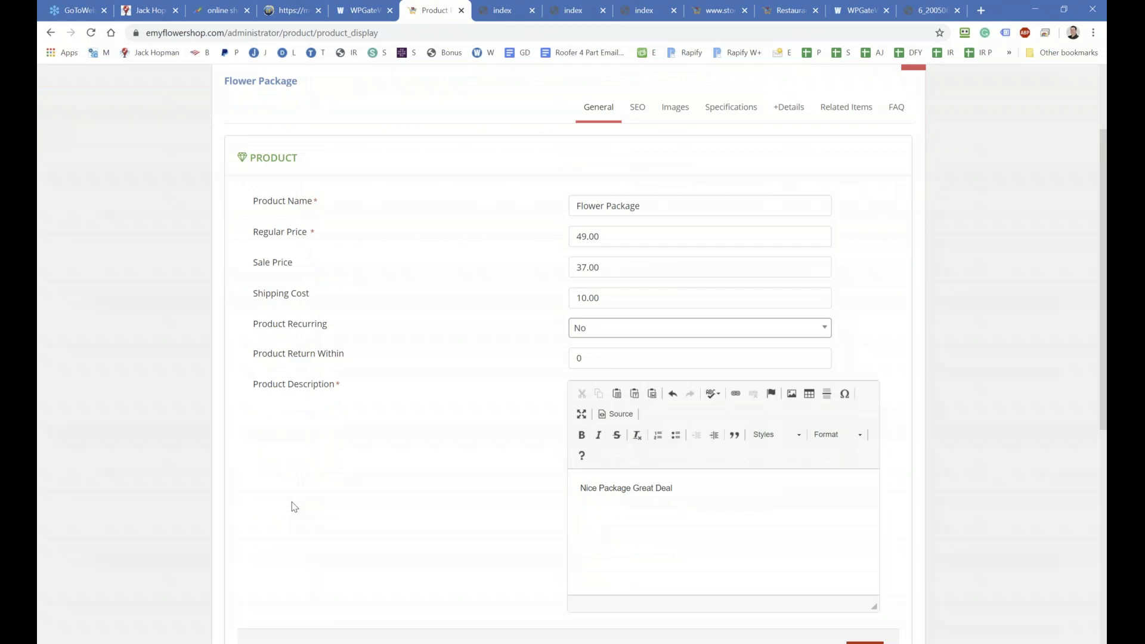
scroll(294, 505, up, 2)
Step: Review the product's SEO, Images, Specifications, +Details and Related Items tabs
click(637, 233)
click(675, 232)
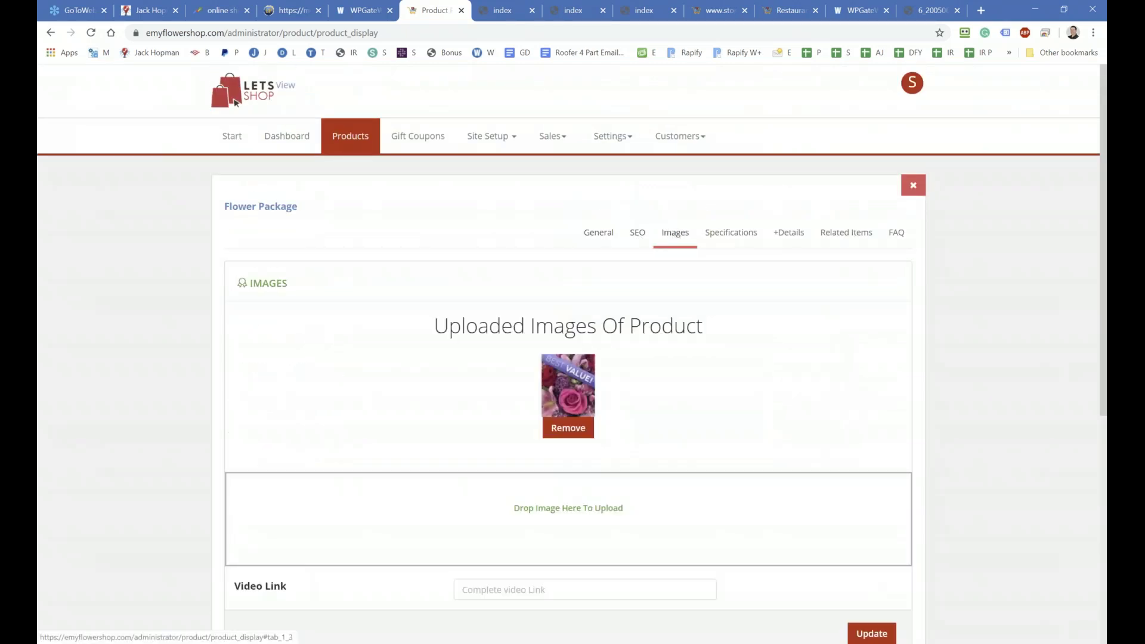
click(731, 233)
scroll(596, 439, down, 2)
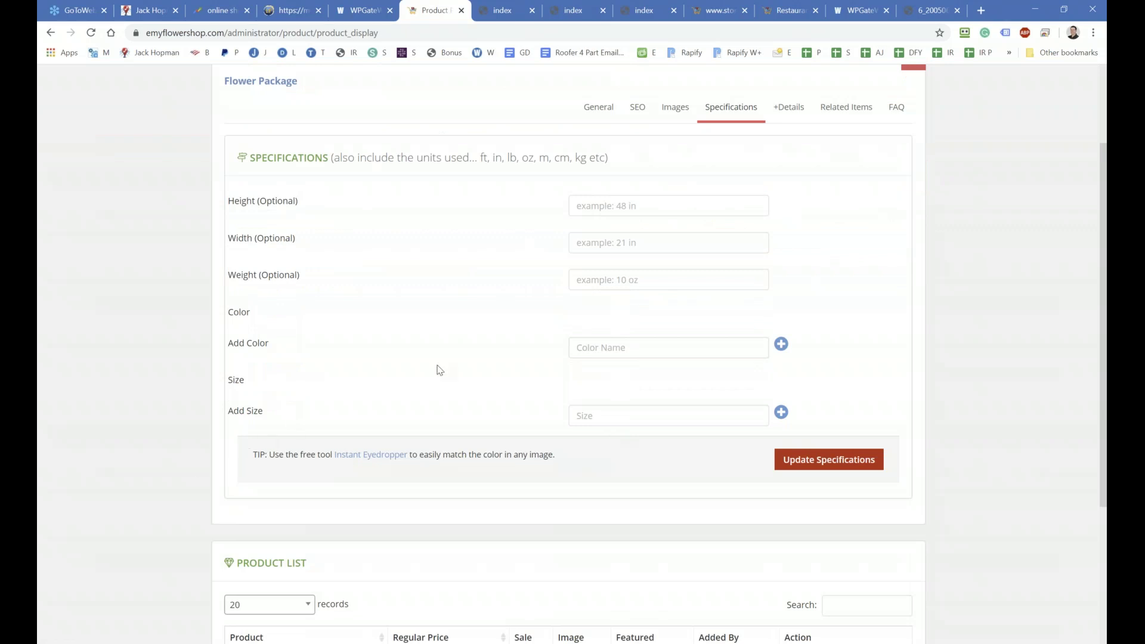
scroll(456, 334, up, 2)
click(789, 234)
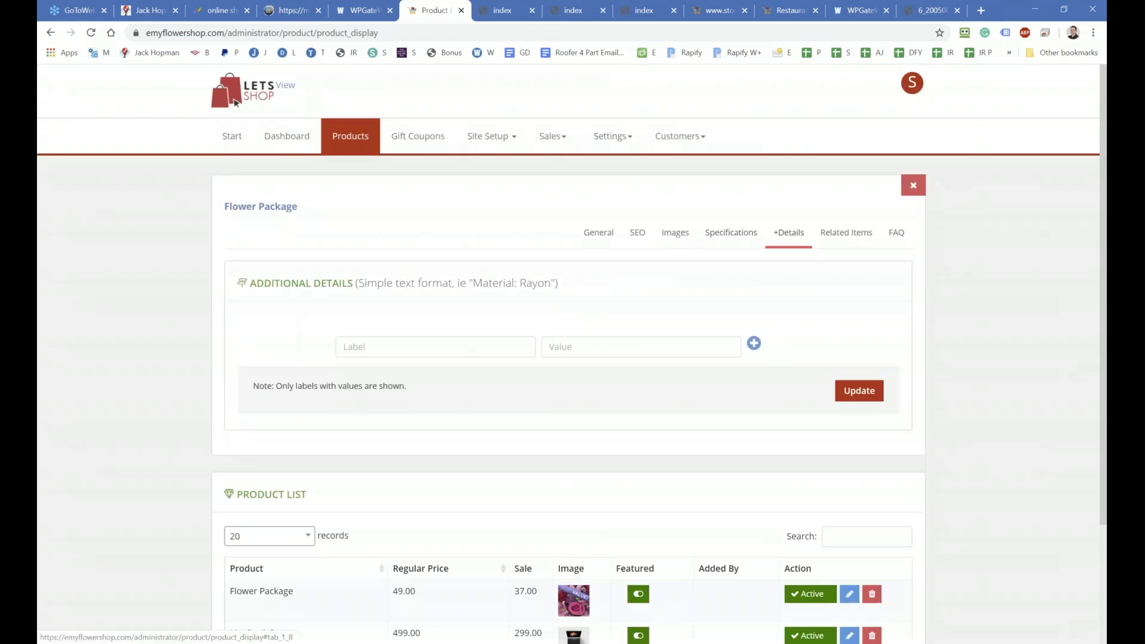
scroll(618, 391, down, 2)
scroll(429, 440, up, 2)
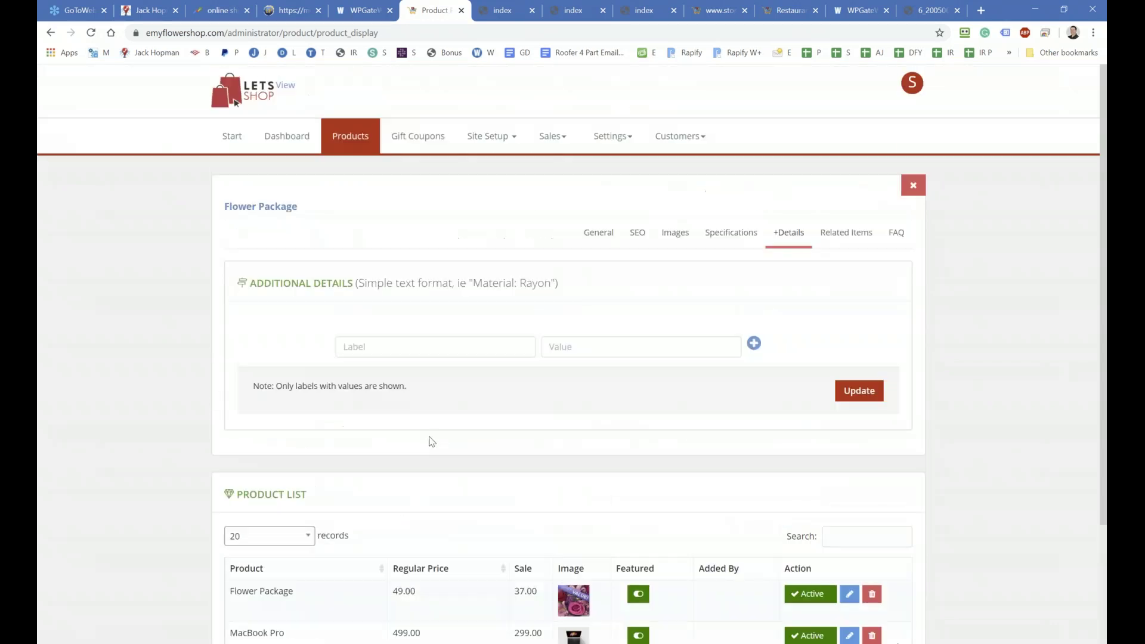
click(844, 233)
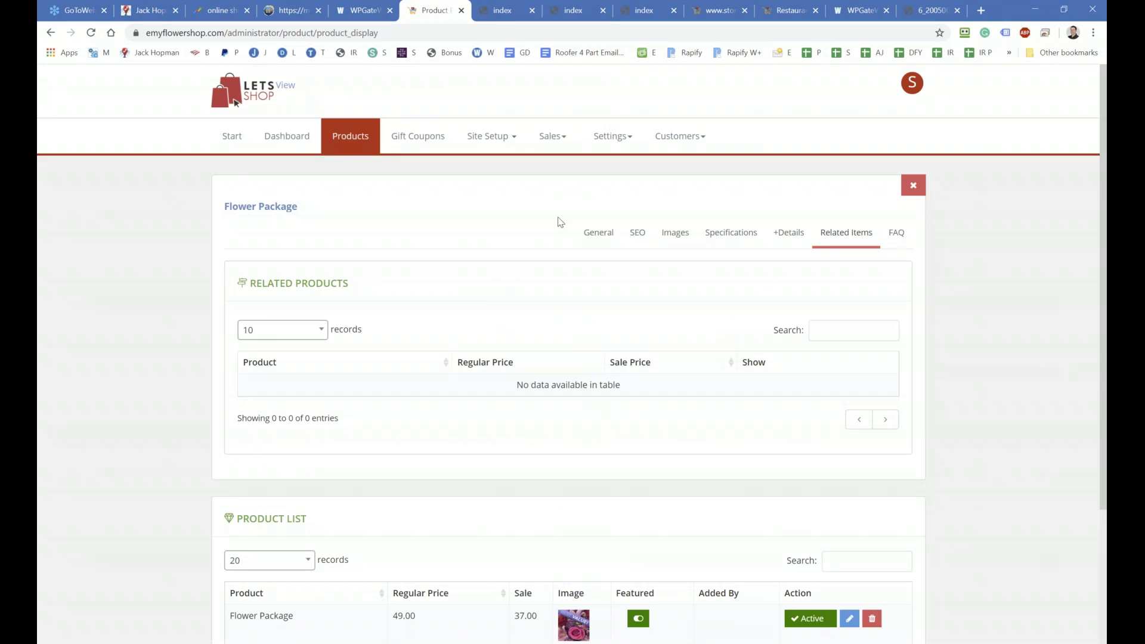
click(678, 142)
click(910, 90)
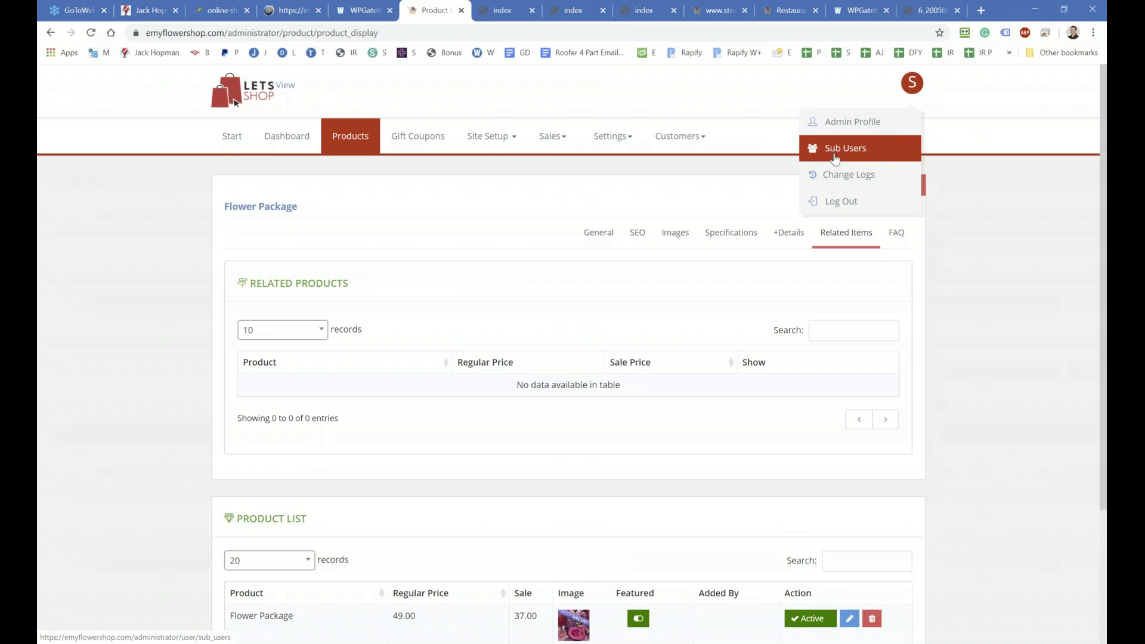
Step: Start a new sub user and enter their first name, last name and email address
click(836, 158)
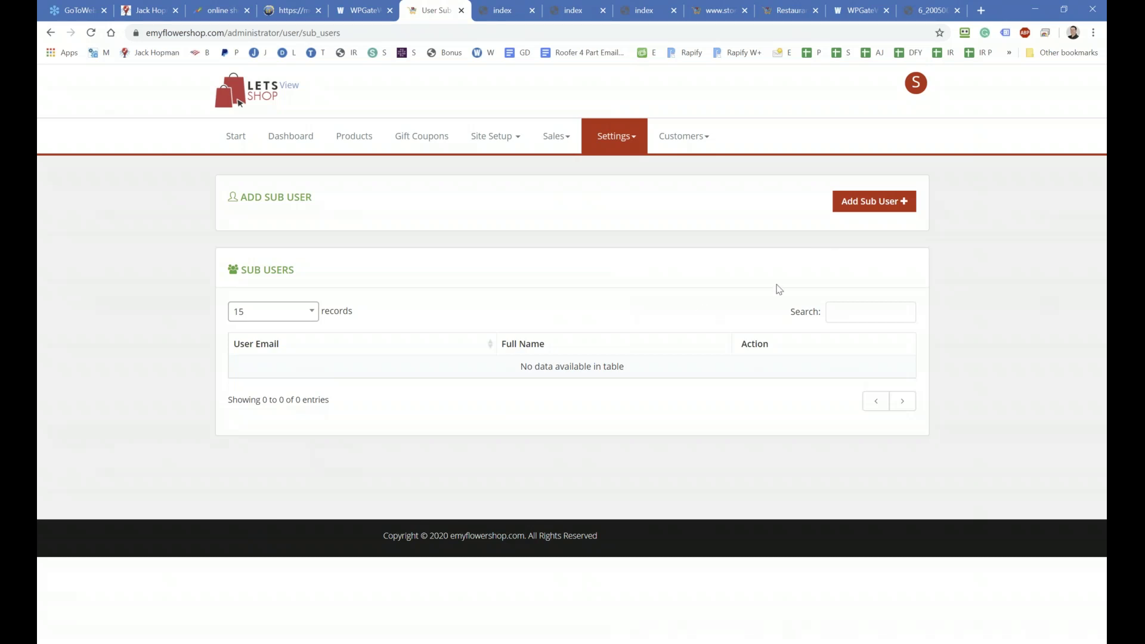
click(846, 202)
click(300, 273)
text(John)
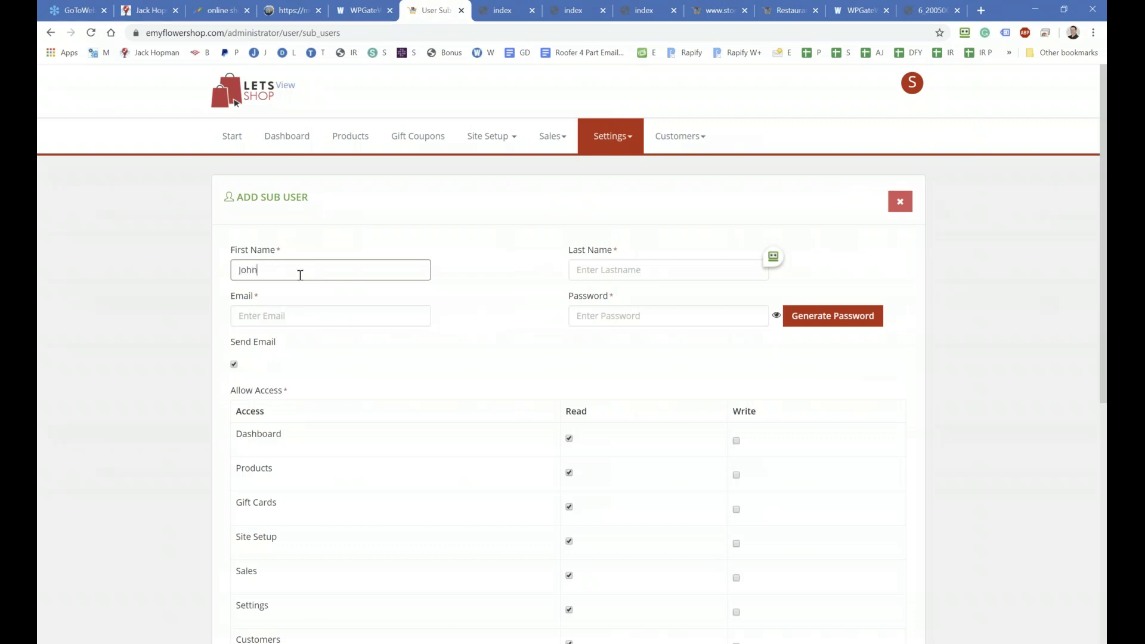
click(593, 269)
text(Deo)
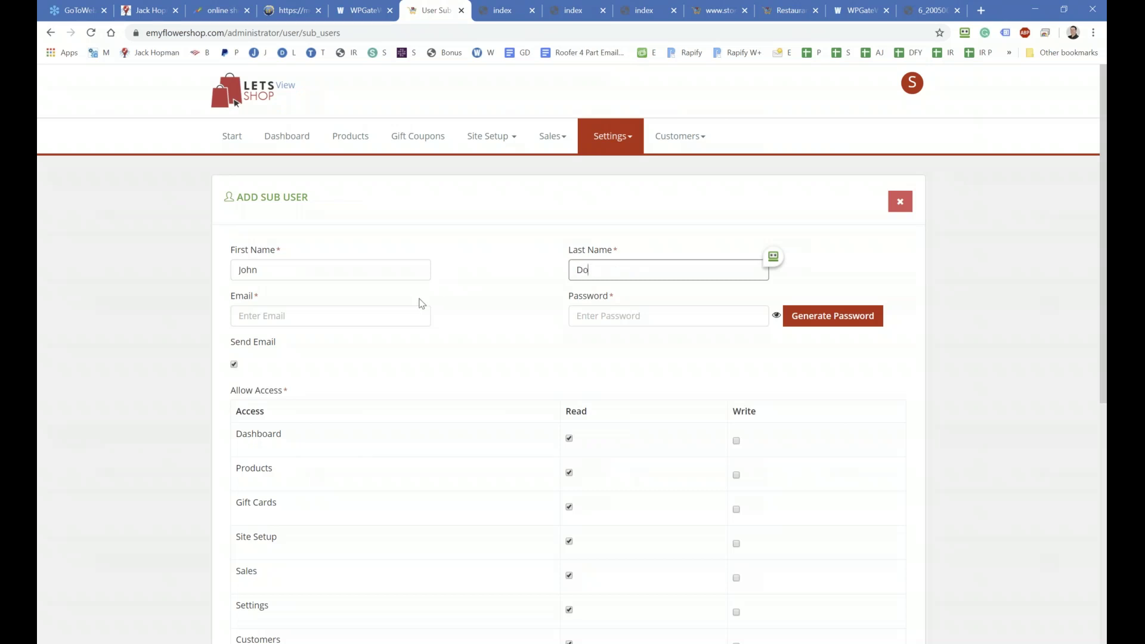
click(275, 321)
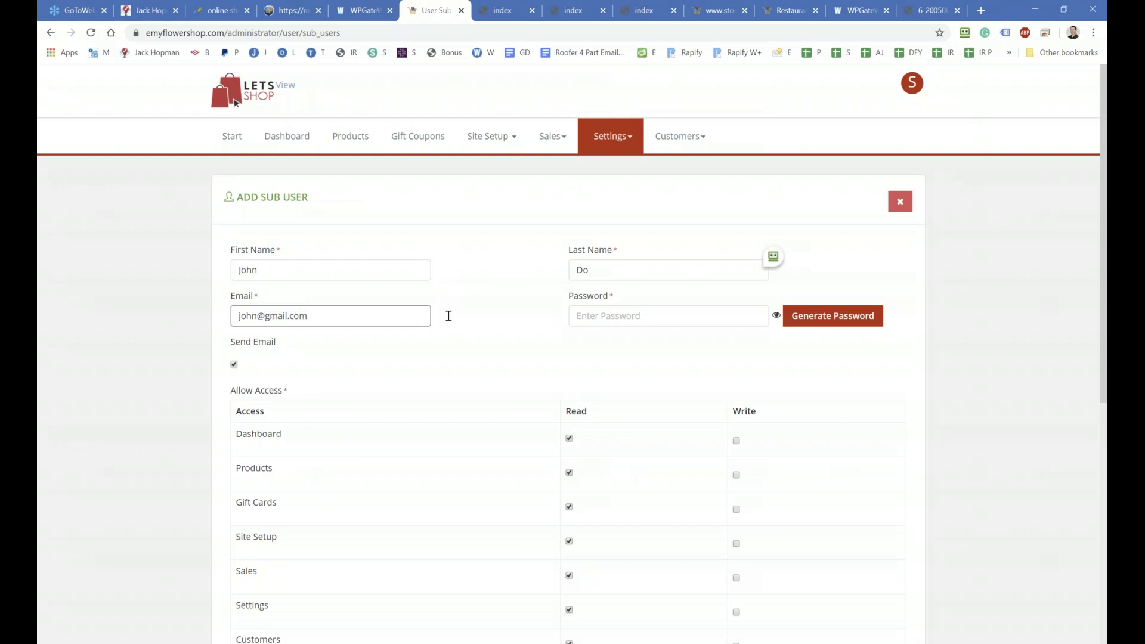
Step: Generate and reveal a password, then copy the password and email address
click(842, 314)
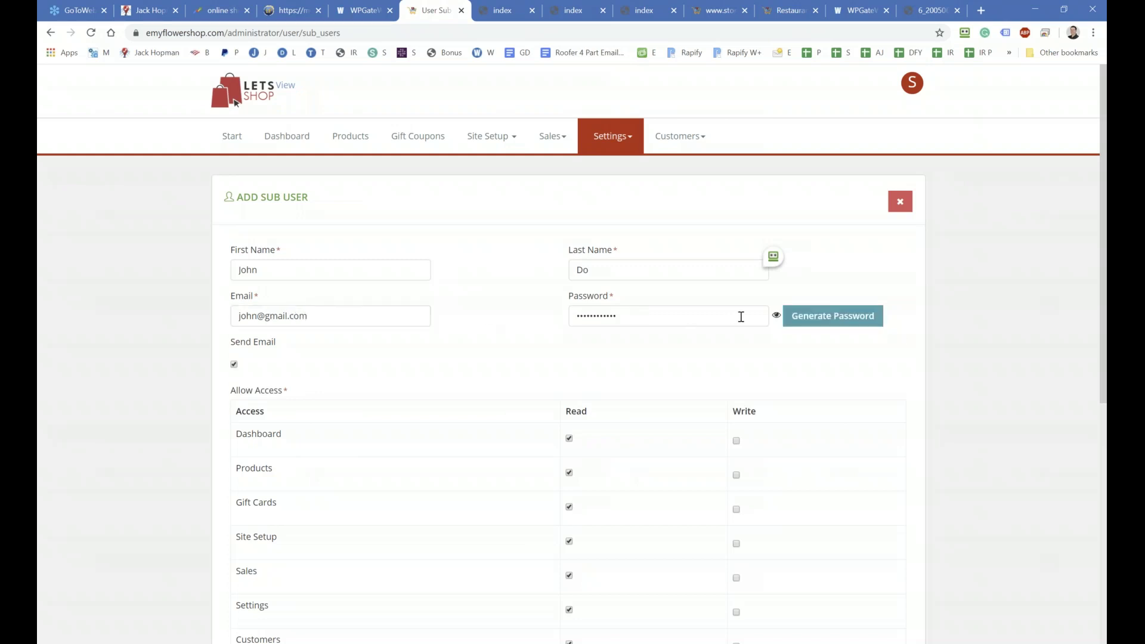
click(776, 315)
drag(667, 313, 546, 322)
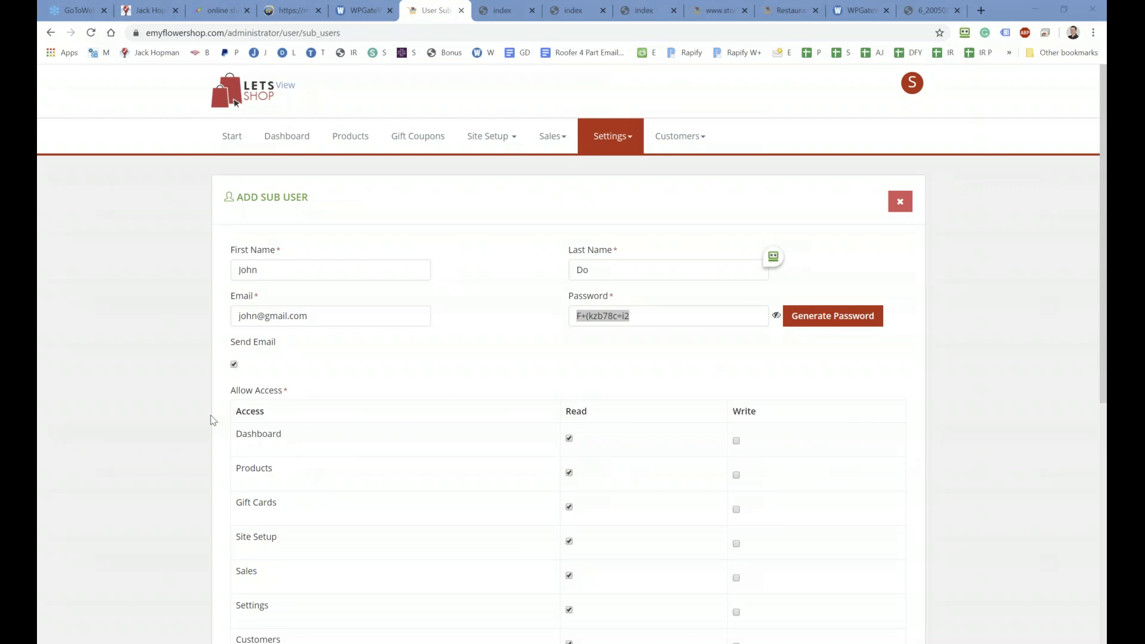
drag(329, 308, 190, 310)
key(ctrl+c)
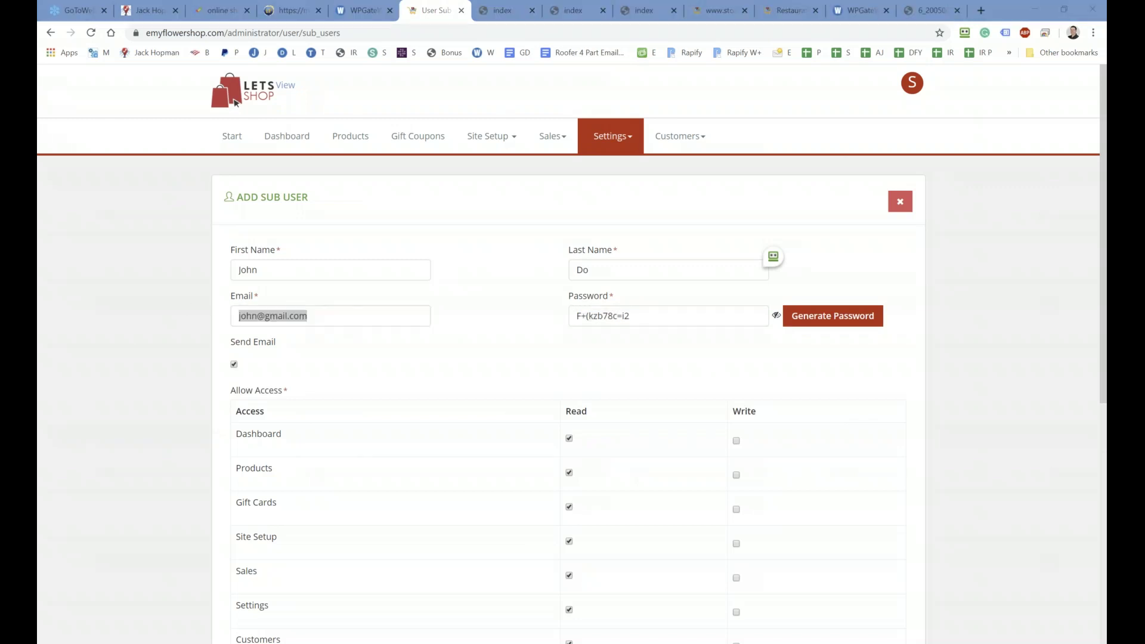
scroll(574, 441, down, 2)
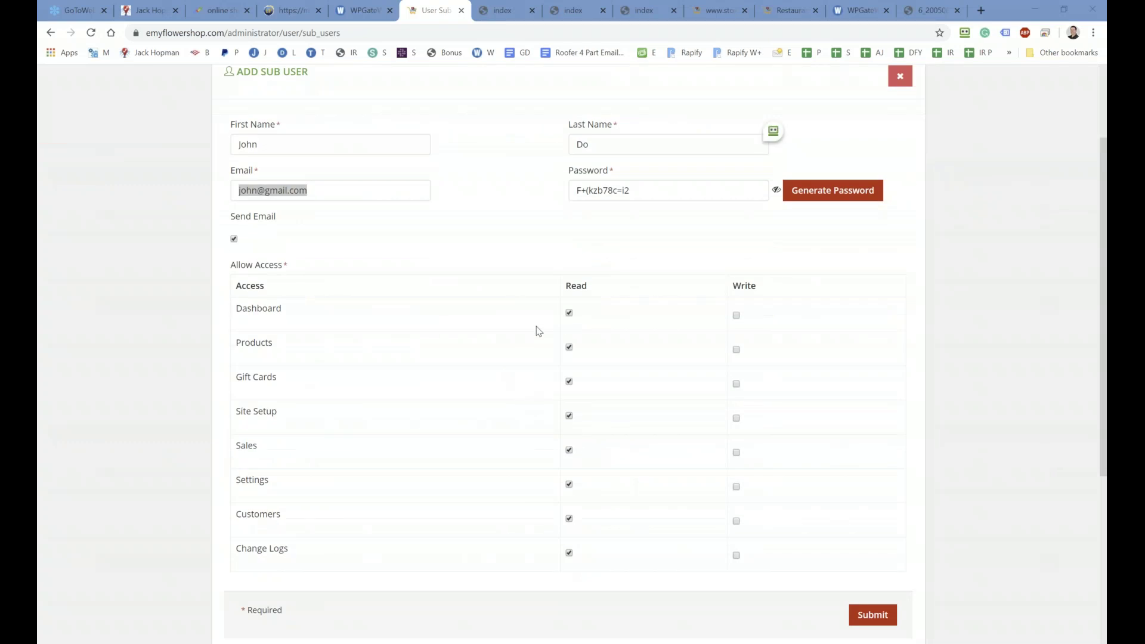
Step: Remove Read access for Site Setup and Change Logs, then submit the sub user
click(569, 313)
click(569, 313)
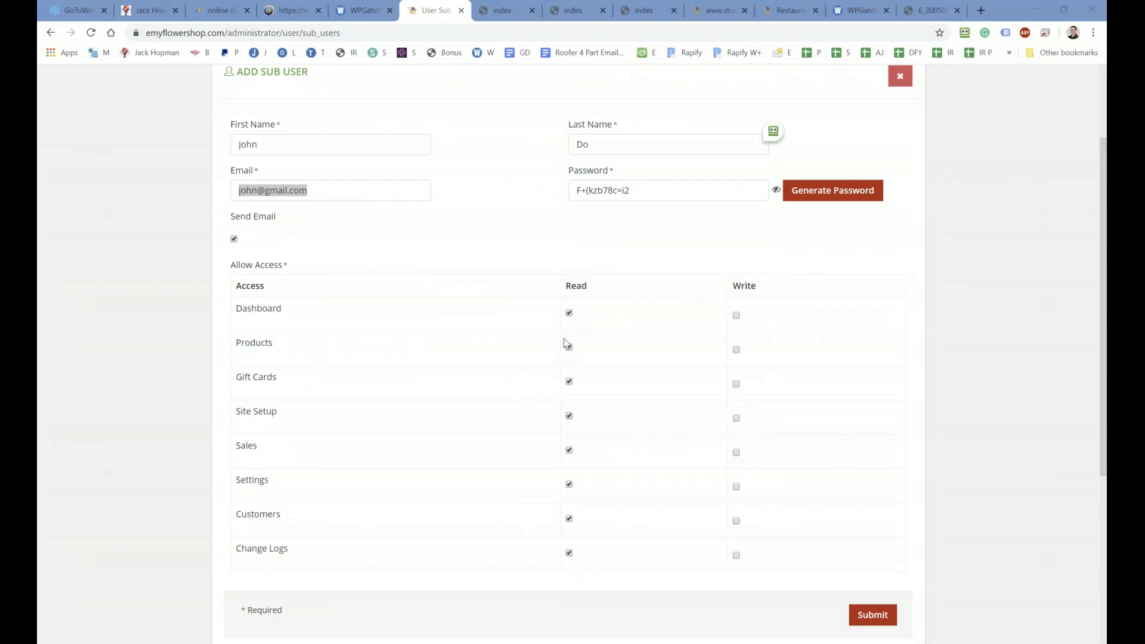
click(569, 417)
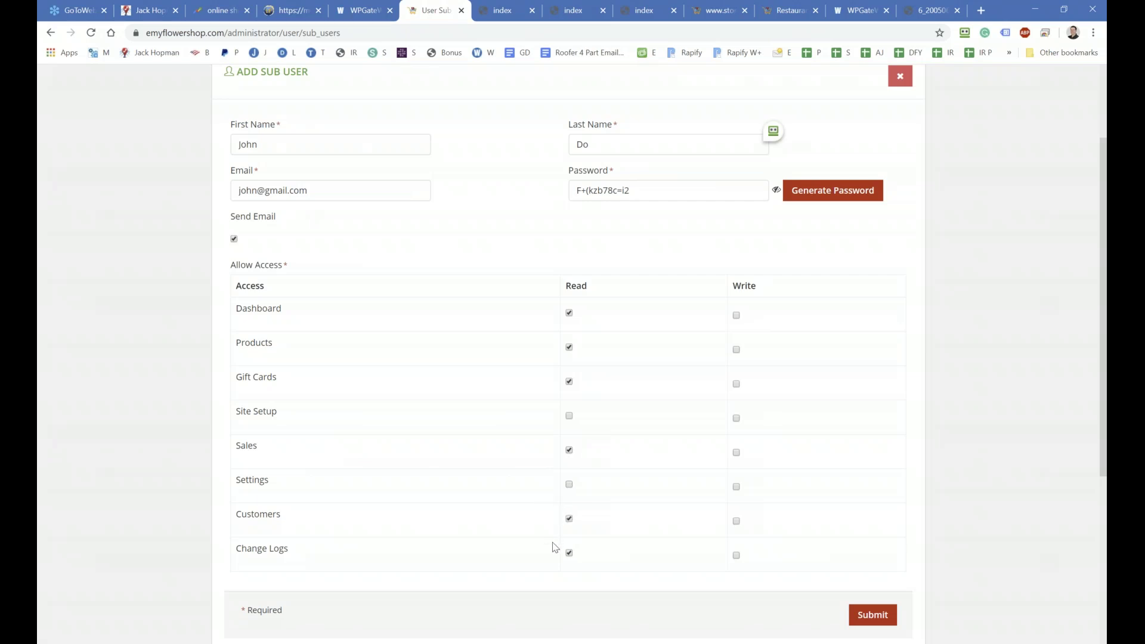
click(569, 552)
scroll(597, 557, down, 3)
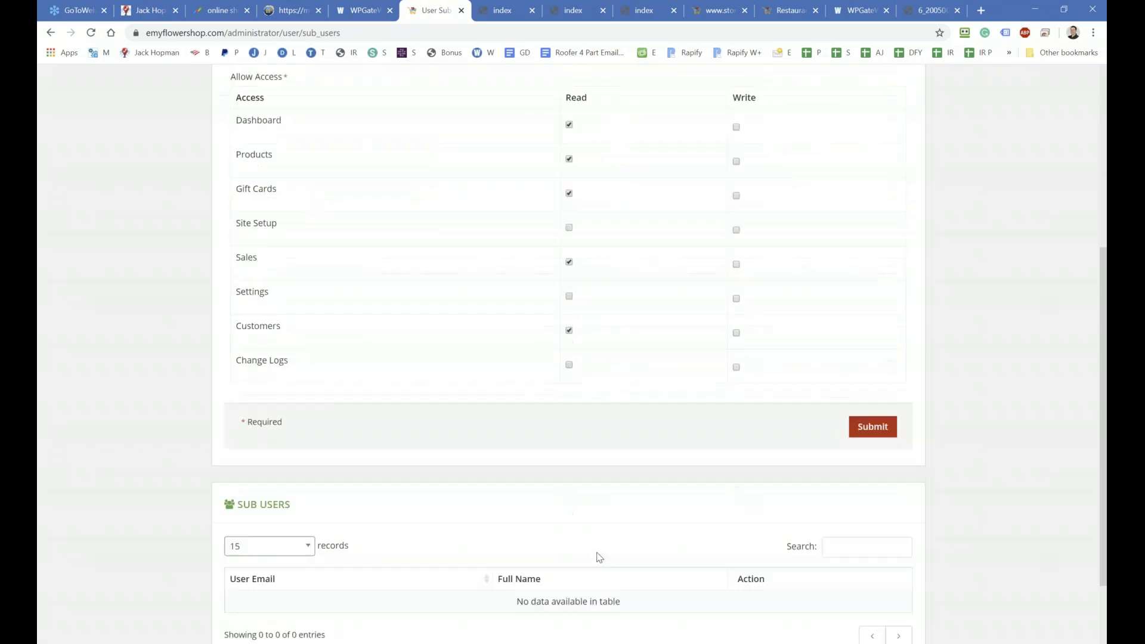
click(873, 429)
key(Return)
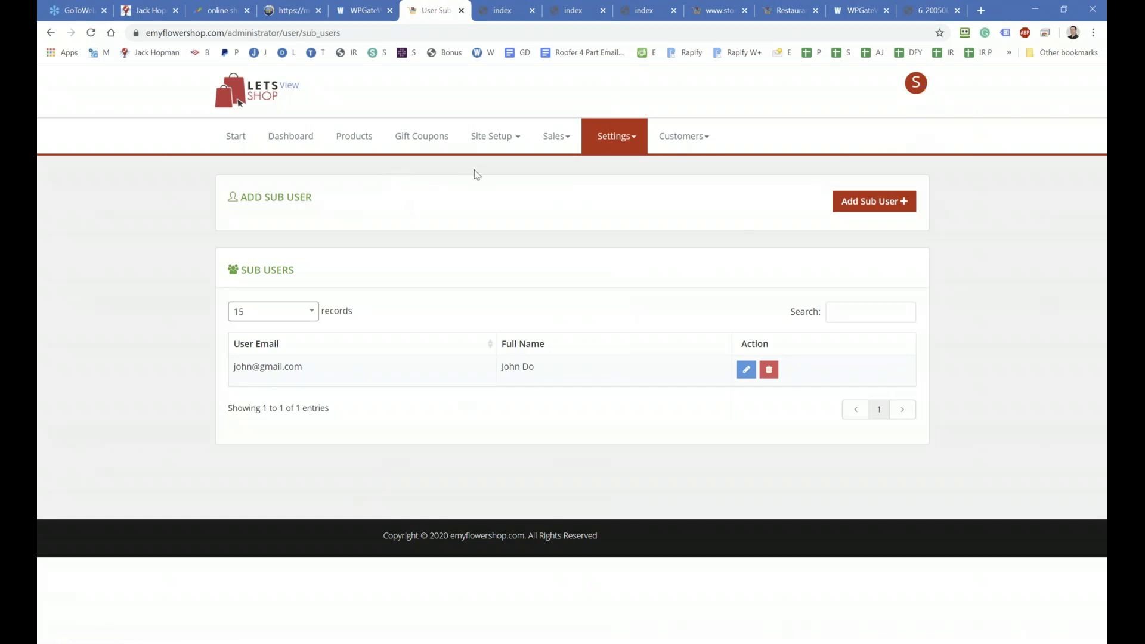
Step: Log out of the main admin account from the avatar menu
click(521, 139)
click(916, 85)
click(852, 201)
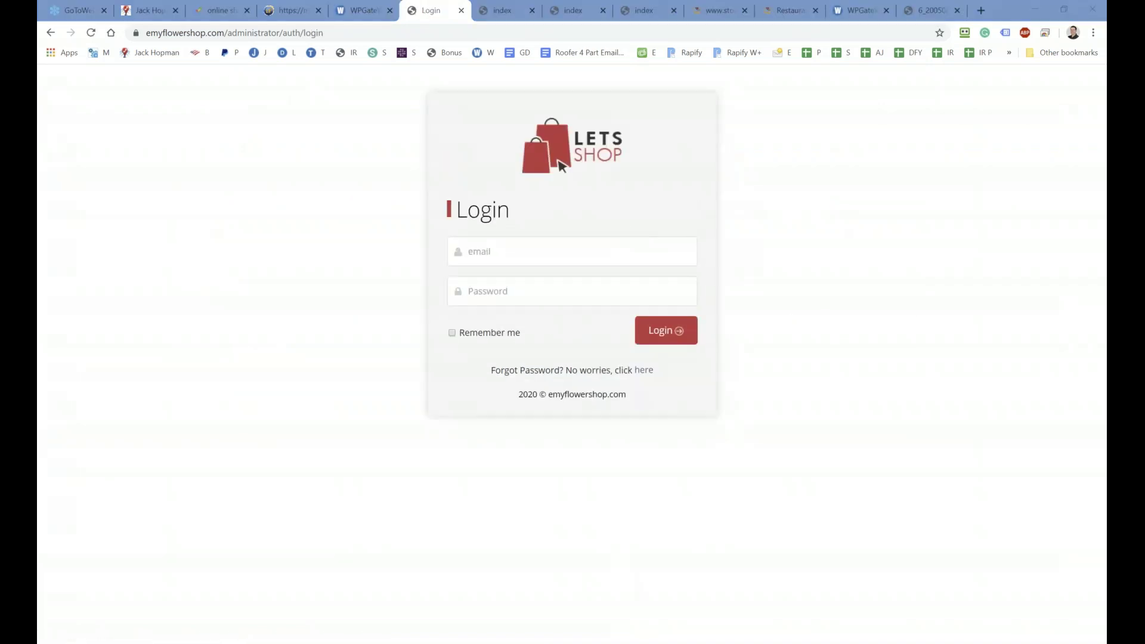
Step: Sign in with the sub user's pasted email and password, view Products, then log out
click(526, 250)
key(ctrl+v)
click(533, 295)
key(ctrl+v)
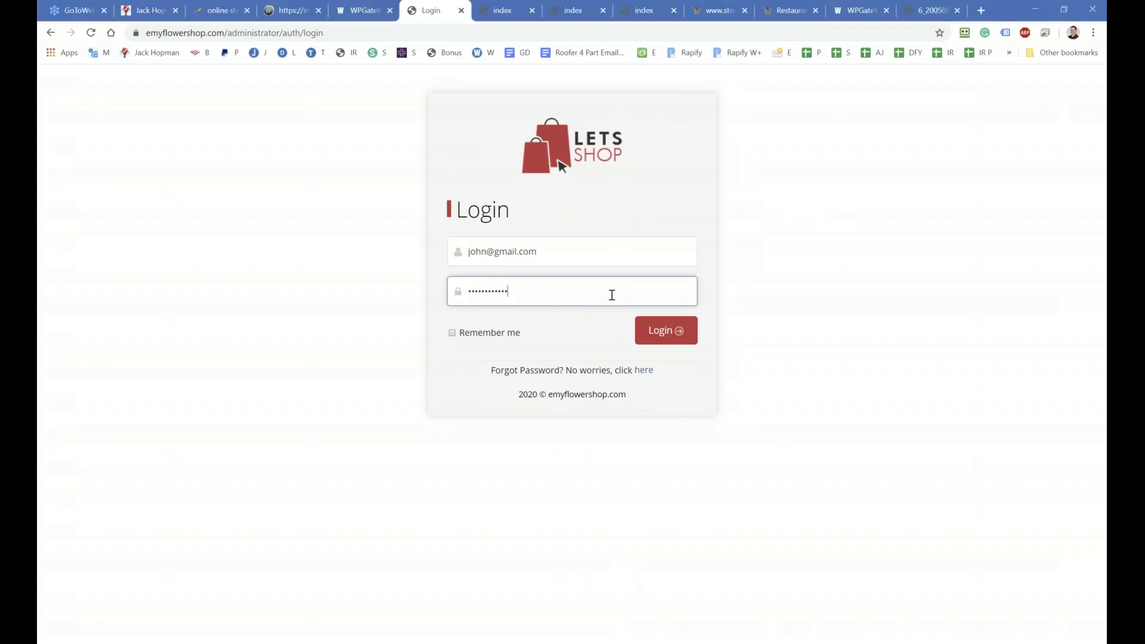
click(680, 330)
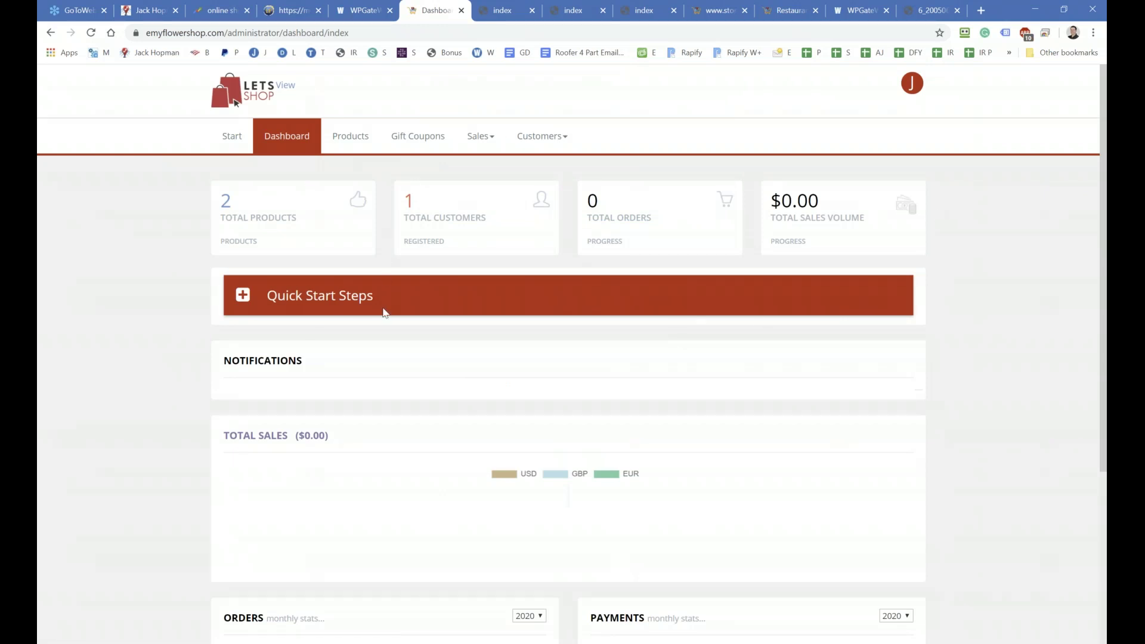
click(352, 137)
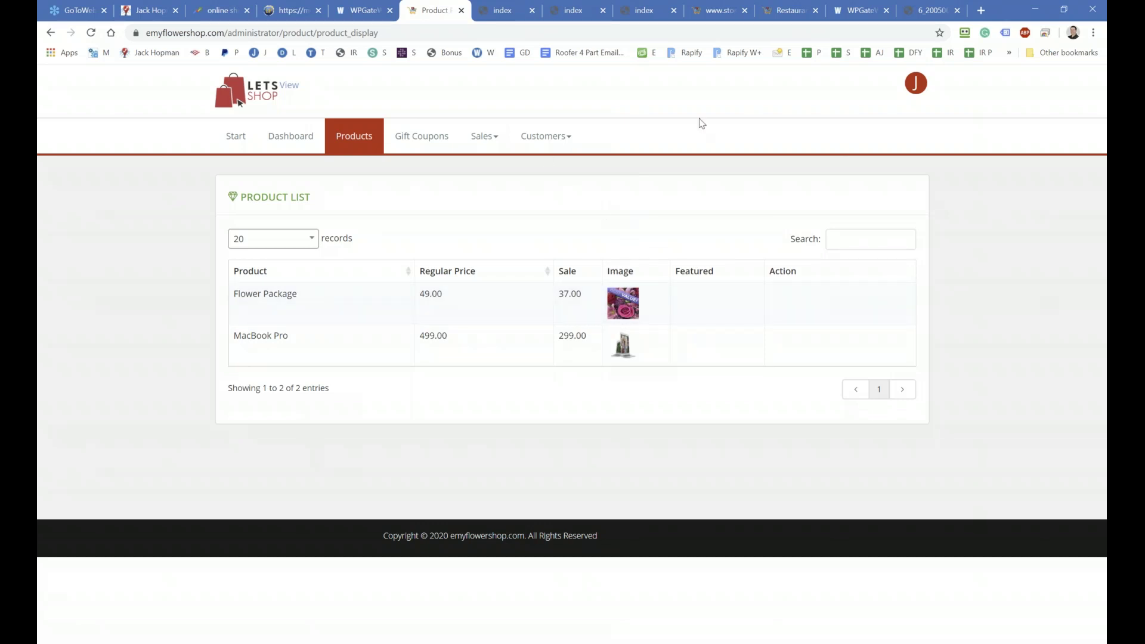
click(913, 97)
click(857, 151)
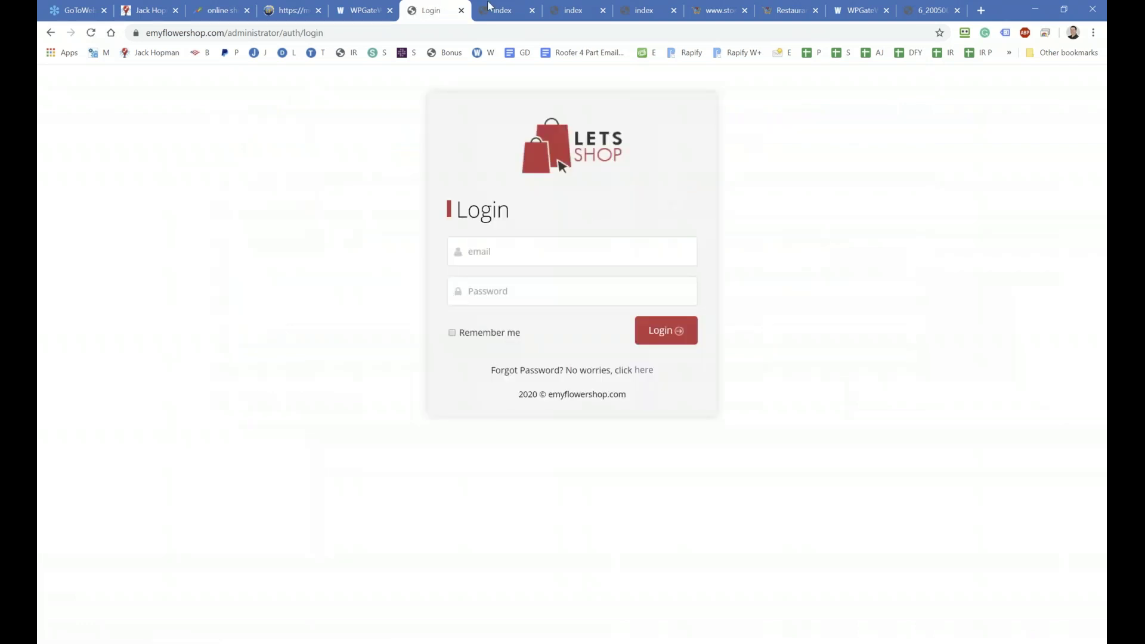
Step: Copy the emyflowershop.com admin username from WPGateWay into the login email field
click(353, 10)
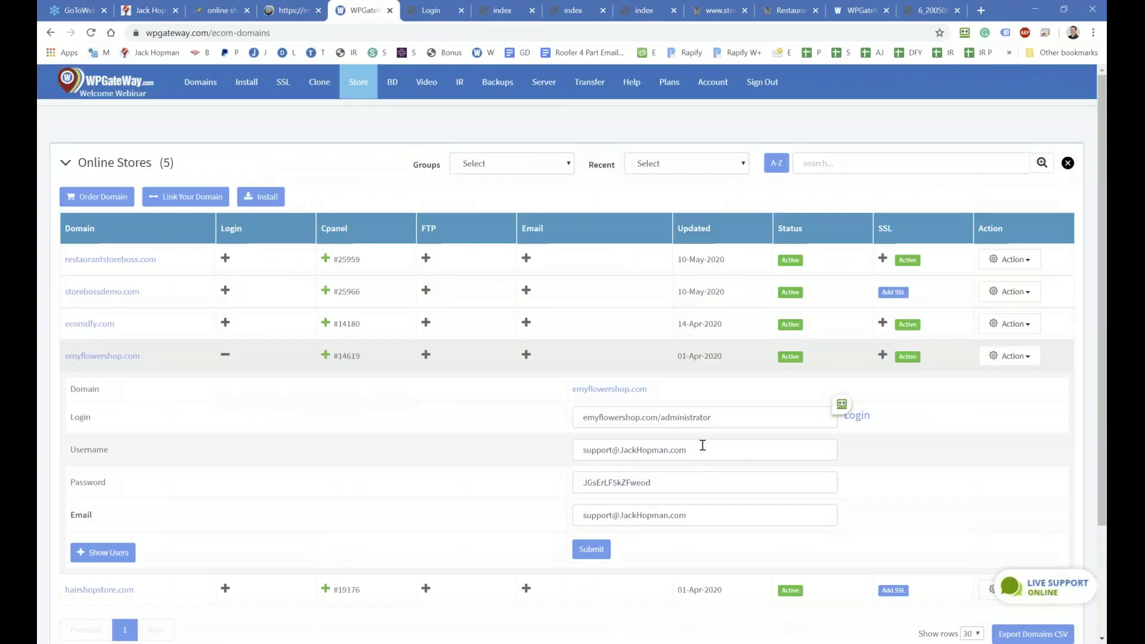
drag(686, 451, 560, 429)
key(ctrl+c)
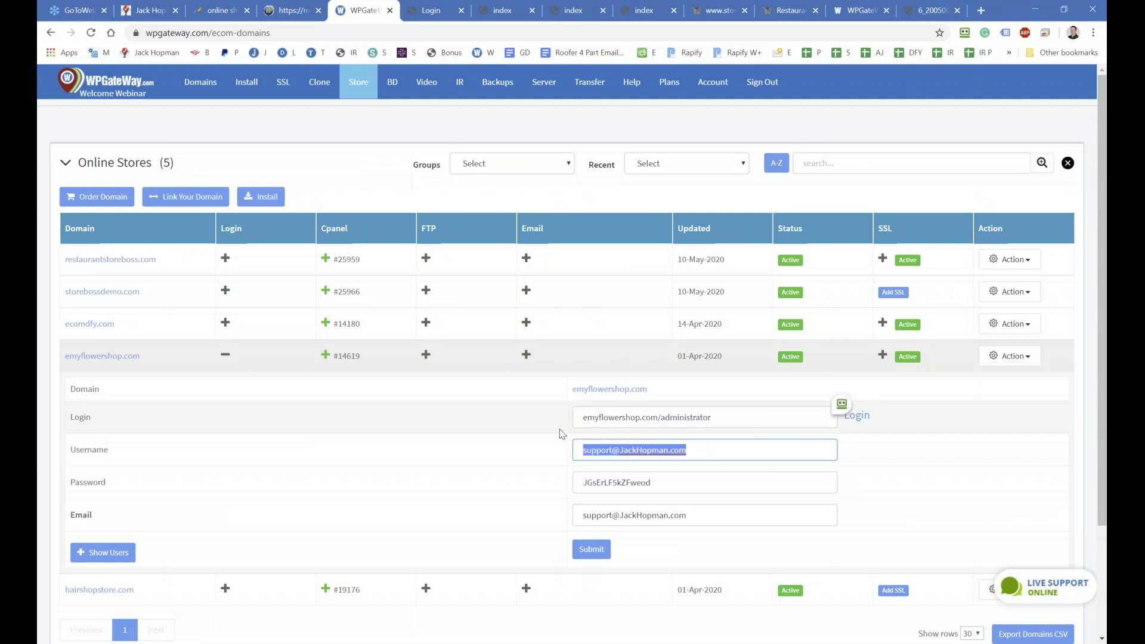
click(431, 10)
click(560, 248)
key(ctrl+v)
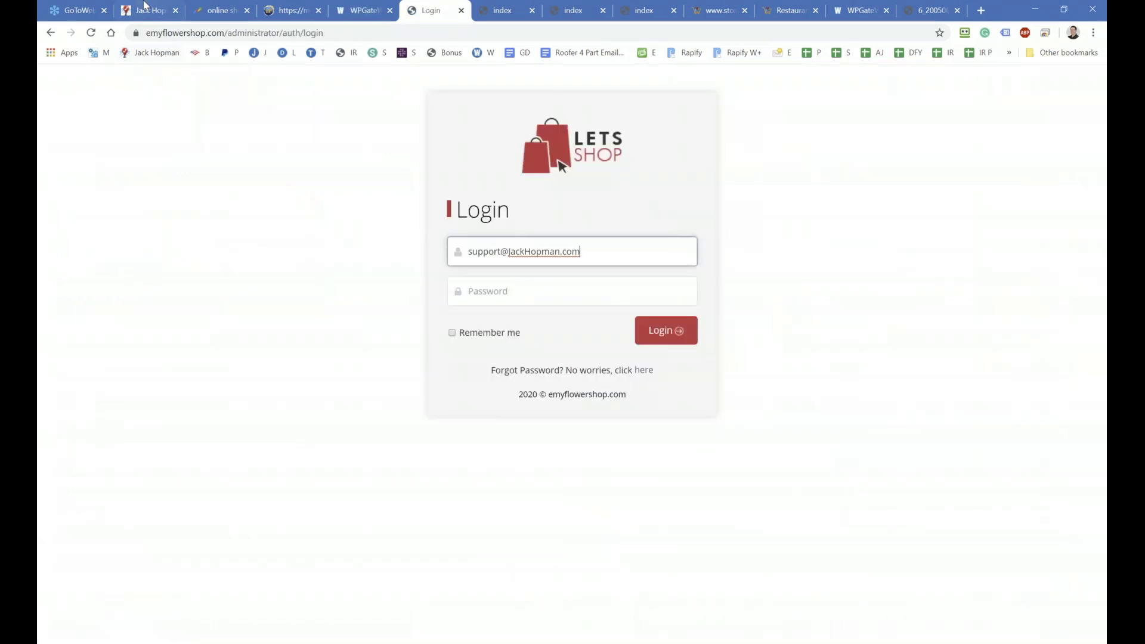
Step: Copy the admin password into the login password field and sign in as main admin
click(336, 15)
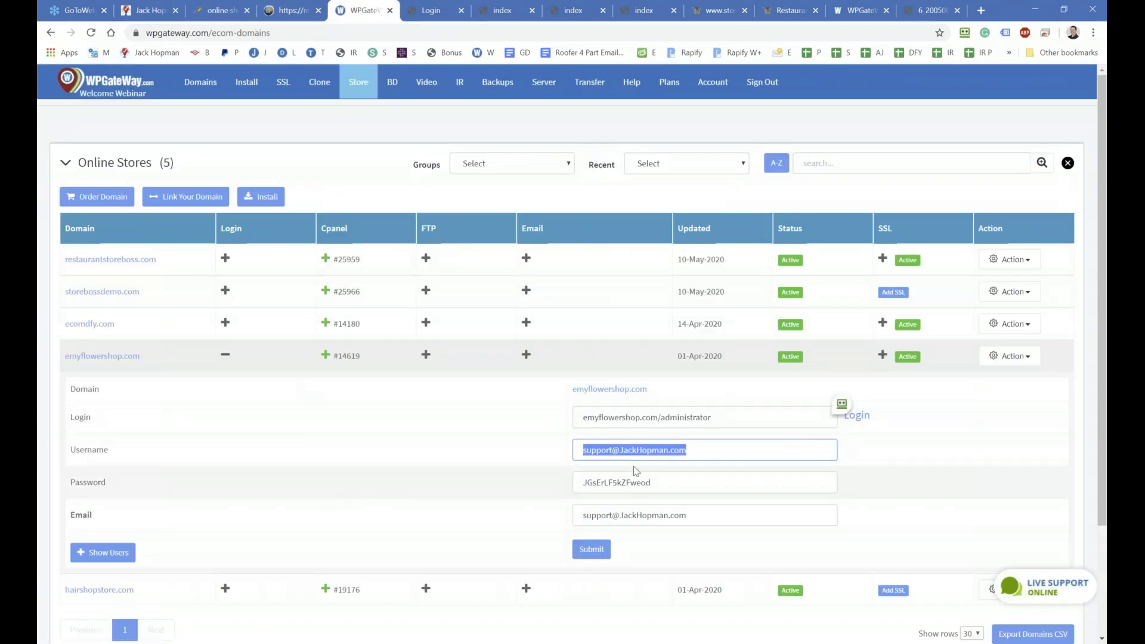
double_click(680, 486)
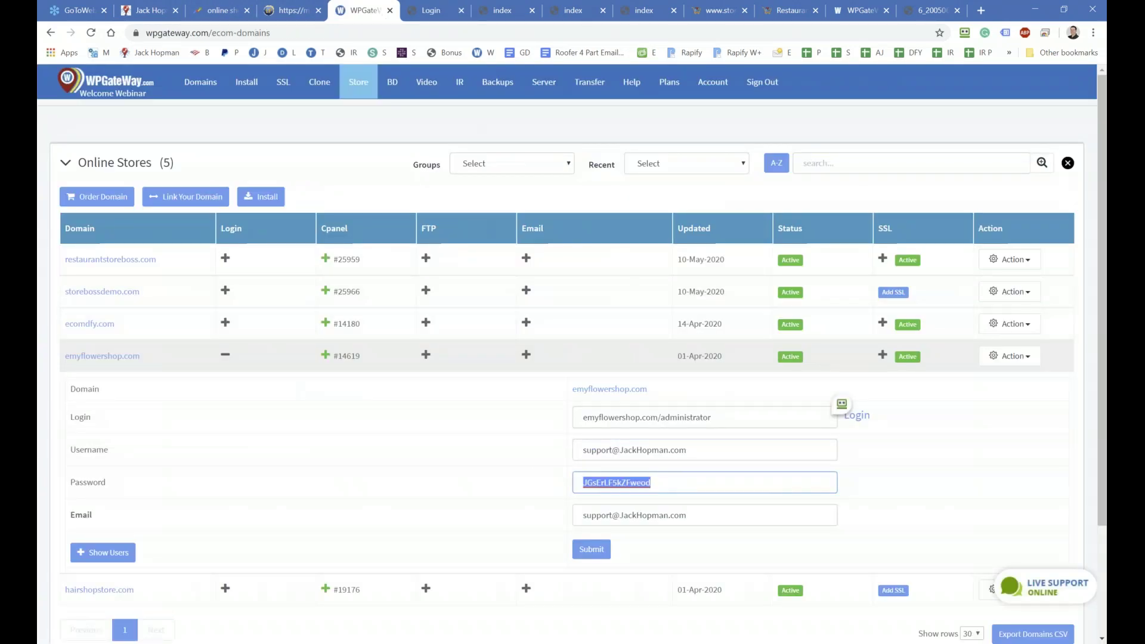
click(429, 7)
click(525, 296)
key(ctrl+v)
click(650, 331)
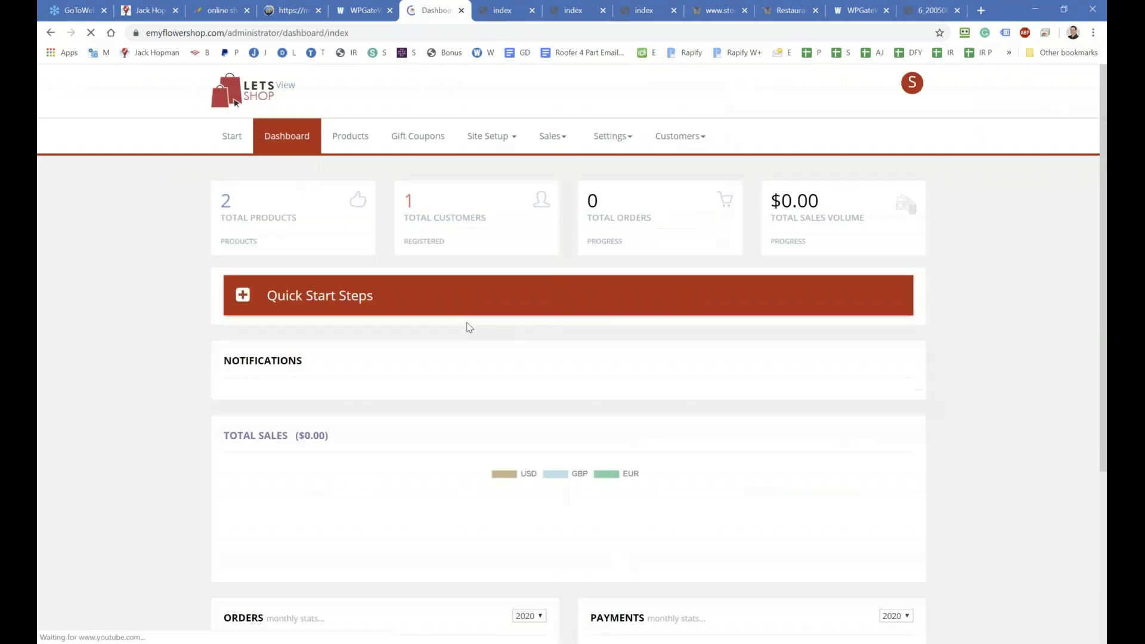
click(679, 136)
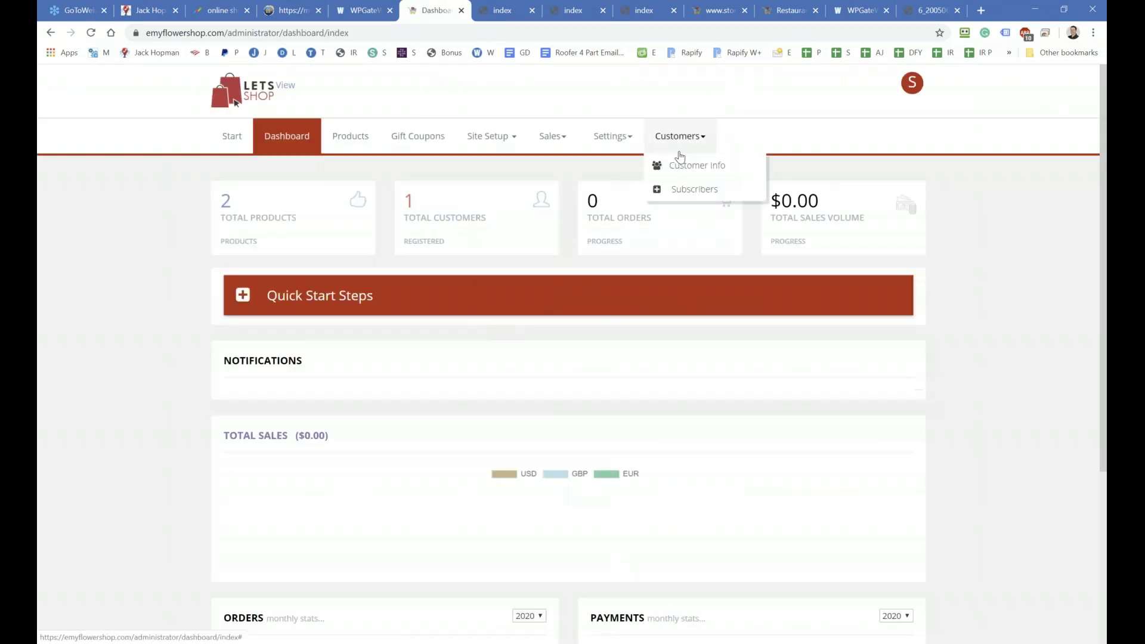
Step: Open the sub user's permission editor from the account's Sub Users list
click(680, 167)
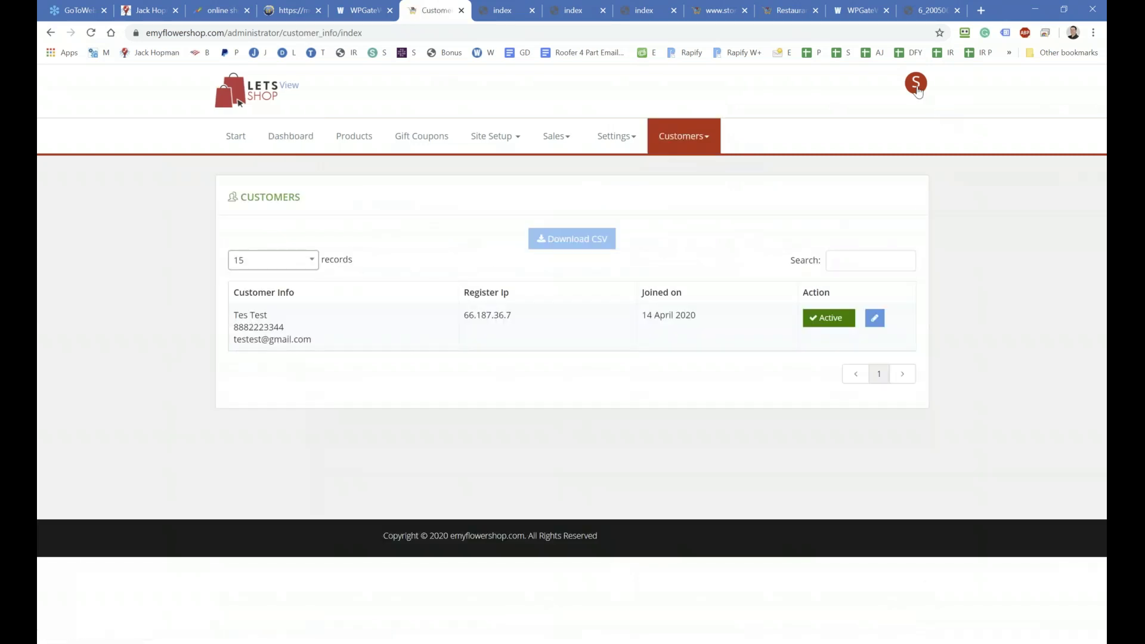
click(916, 89)
click(849, 147)
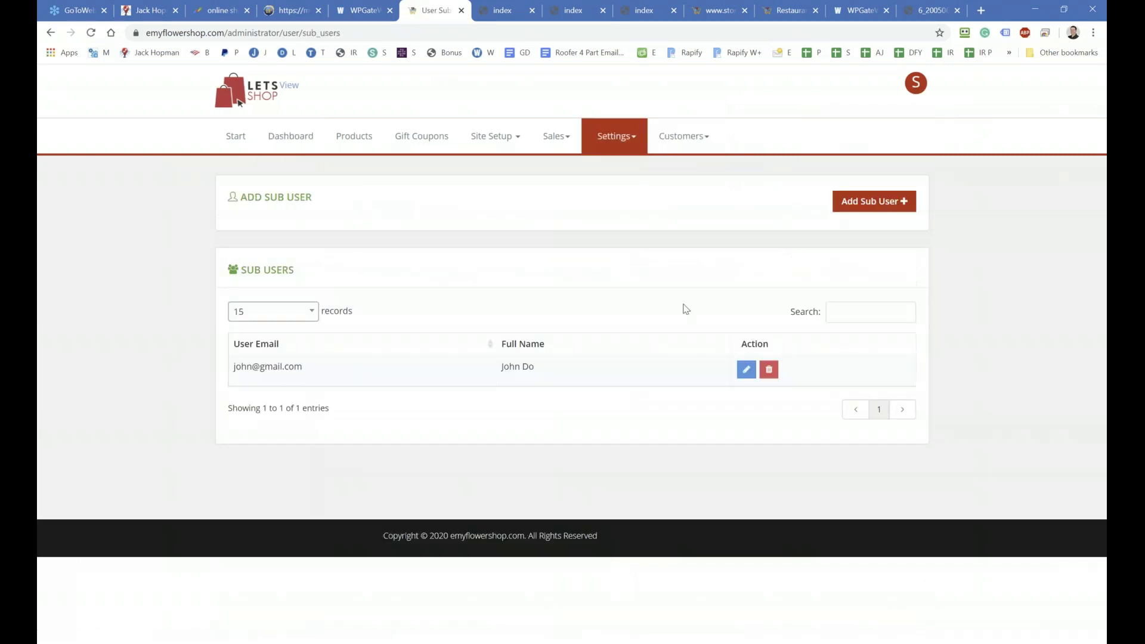
click(746, 369)
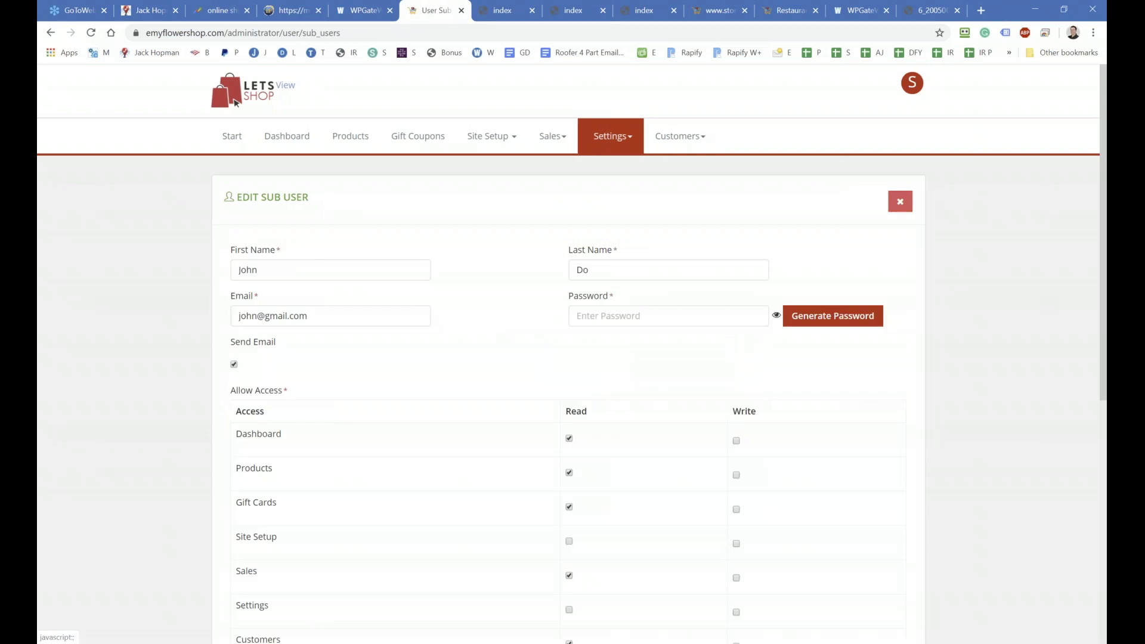
scroll(618, 479, down, 2)
scroll(618, 479, down, 1)
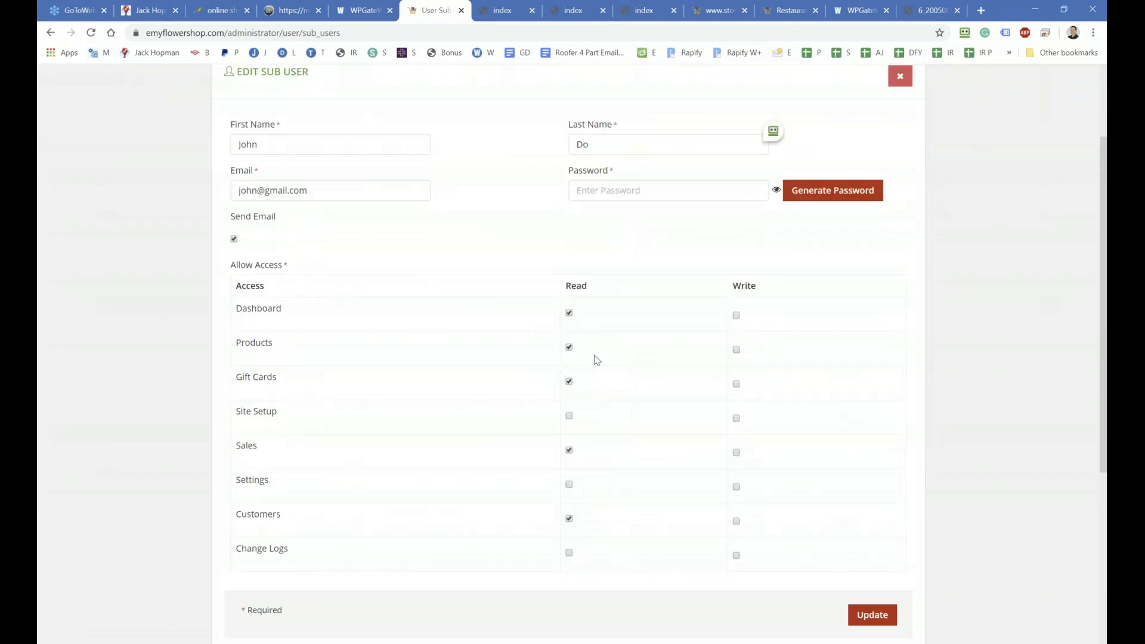
Step: Grant Write on Products, Gift Cards and Sales, drop Dashboard Read, save, and log out
click(737, 350)
click(736, 384)
click(737, 454)
click(568, 314)
click(868, 615)
click(729, 122)
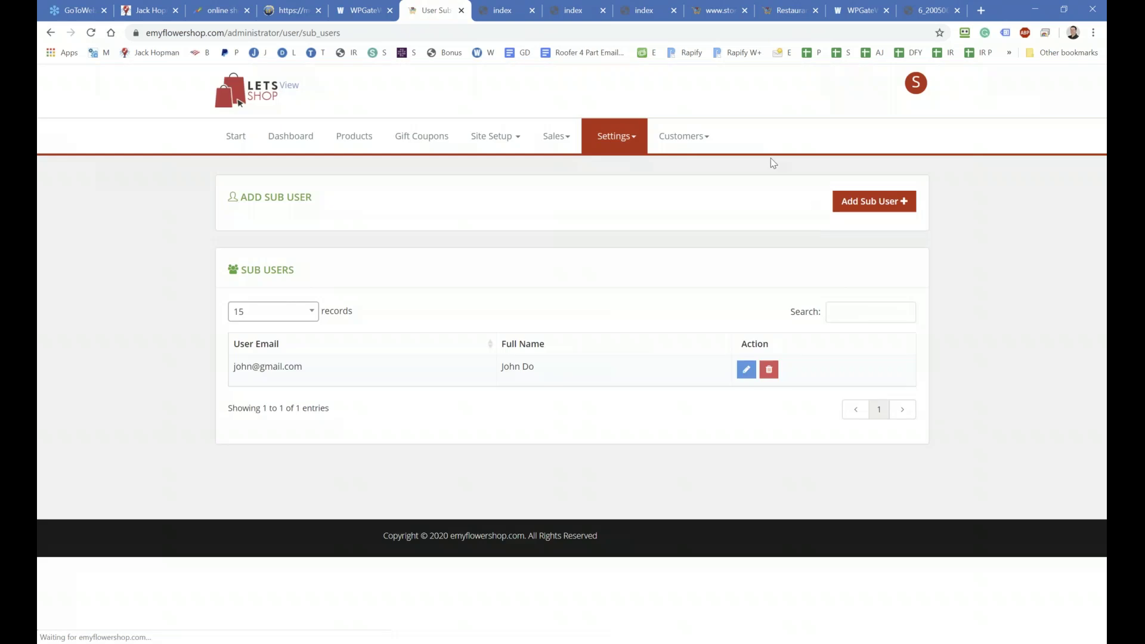
click(917, 84)
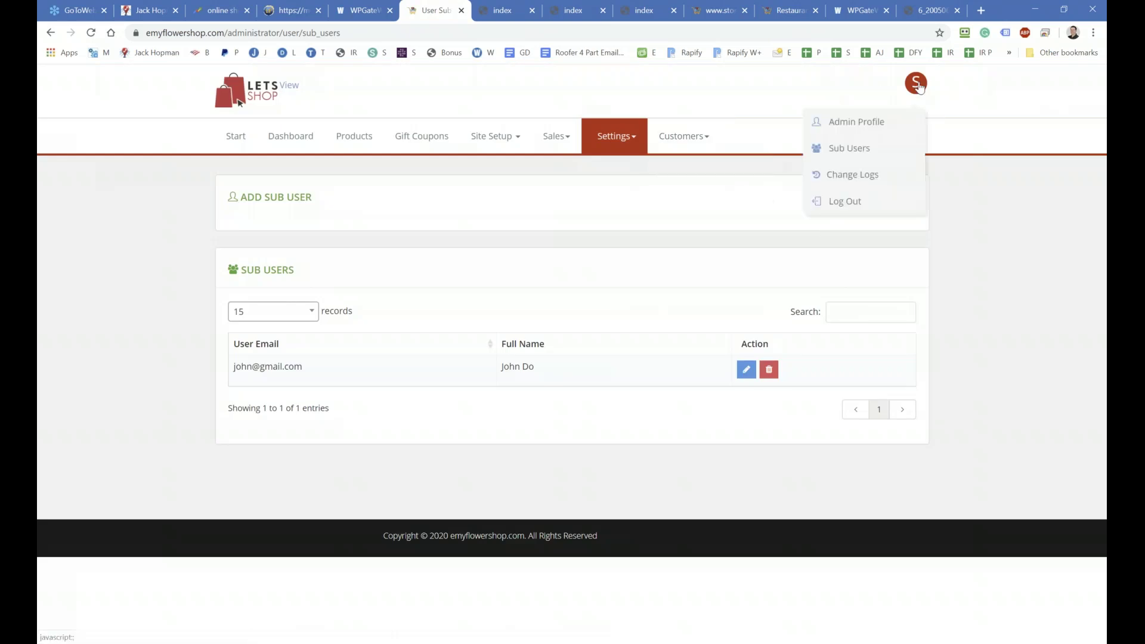
click(841, 199)
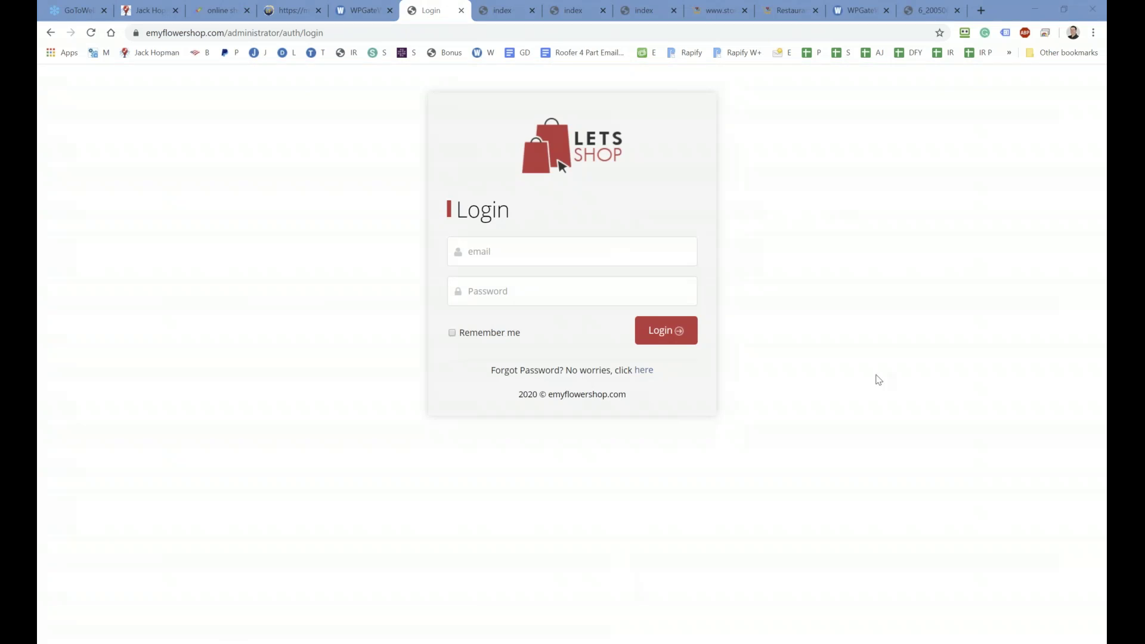
Step: Log in to Lets Shop with the sub user's pasted e-mail and password
click(513, 244)
key(ctrl+v)
click(468, 290)
key(ctrl+v)
click(659, 333)
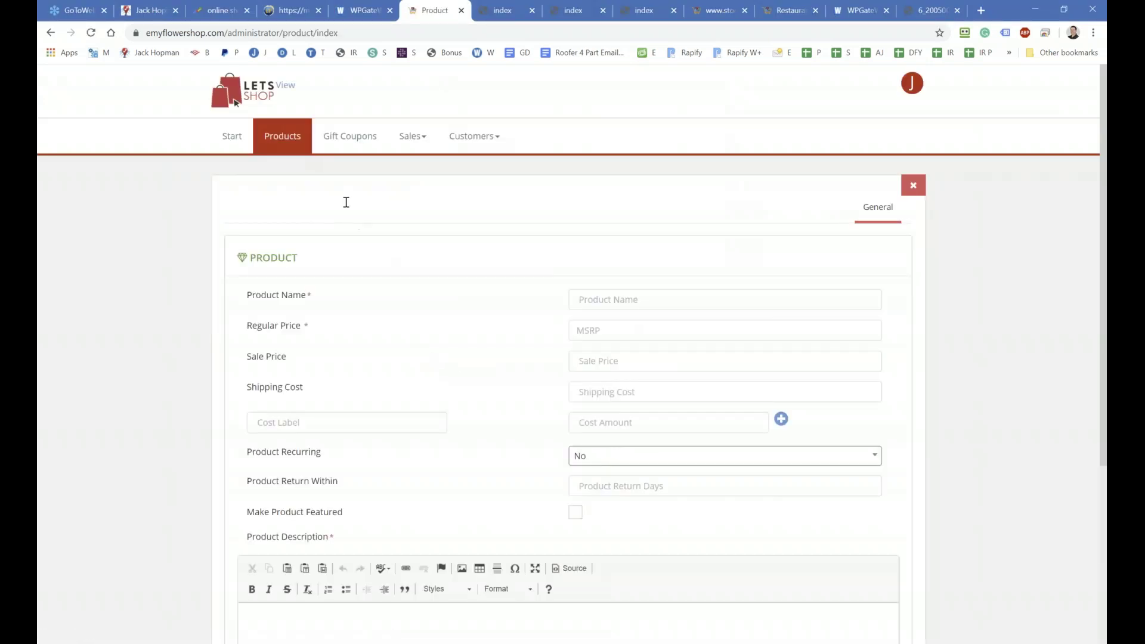
Step: Look over the blank Add Product form, then open the empty Gift Coupons list
scroll(417, 262, down, 2)
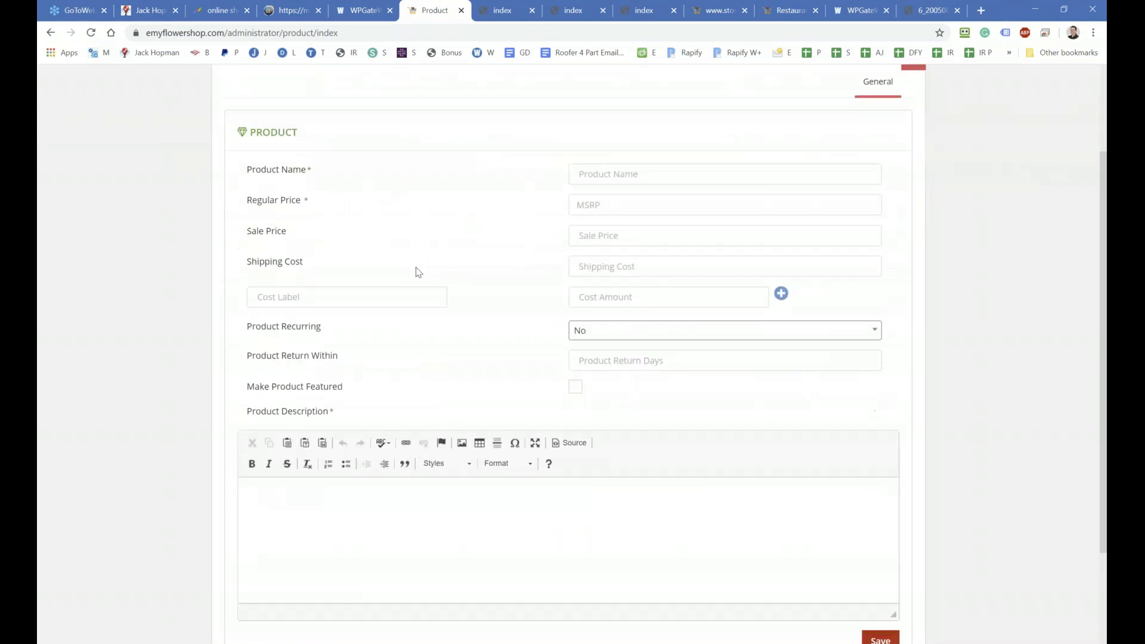
scroll(417, 263, up, 2)
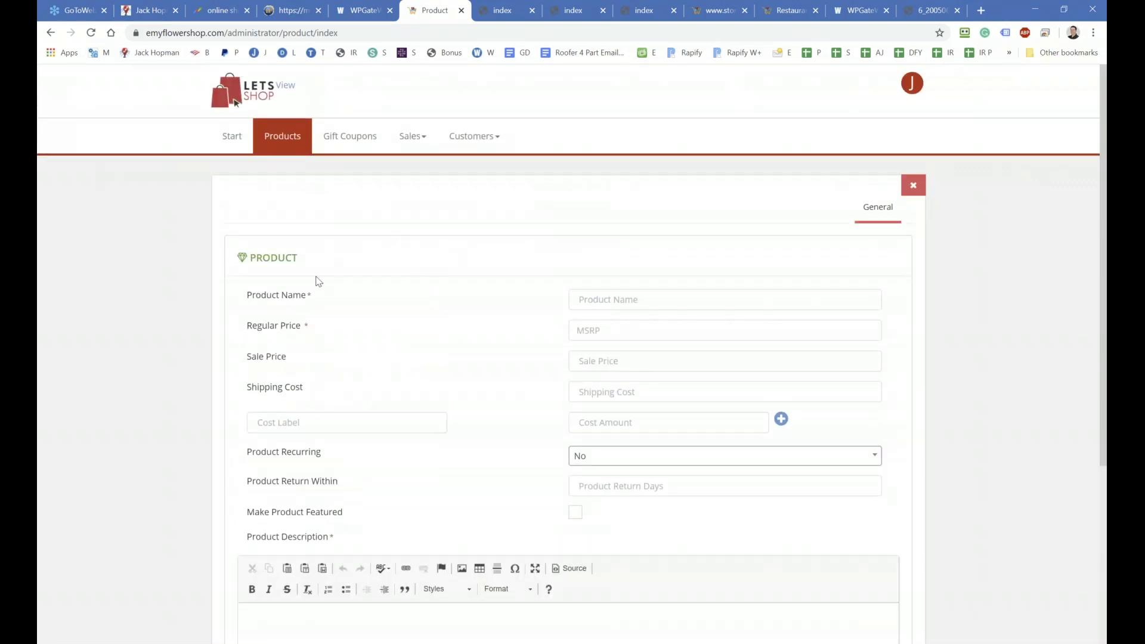
scroll(317, 281, down, 4)
scroll(340, 395, up, 3)
scroll(349, 422, up, 2)
click(331, 137)
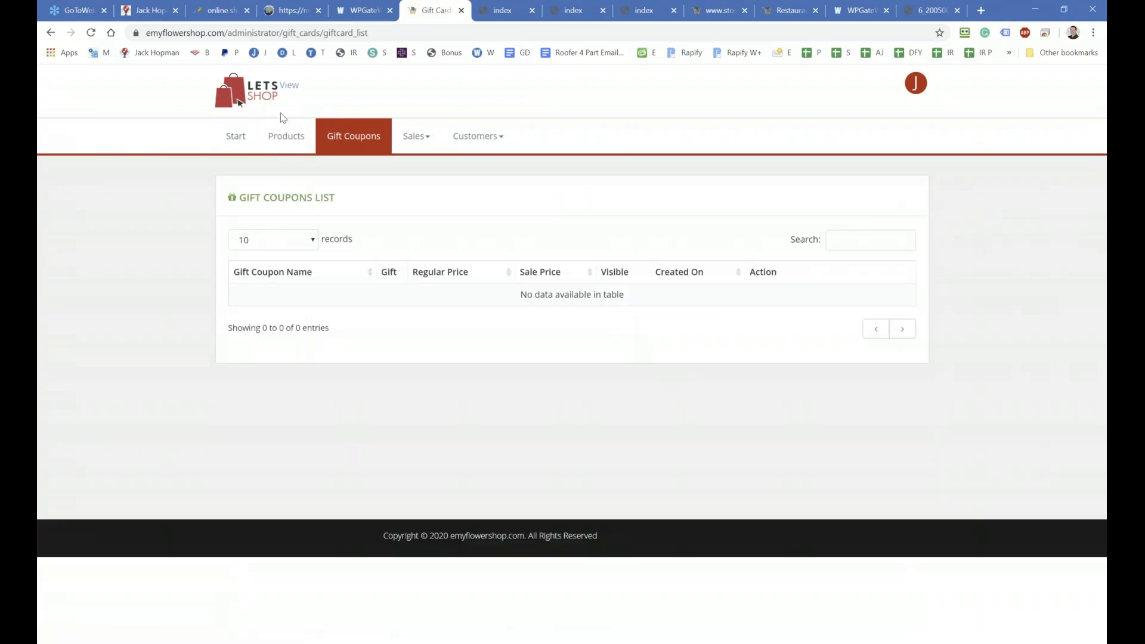
Step: Show the Product List with Flower Package at 37.00 and MacBook Pro at 299.00
click(276, 130)
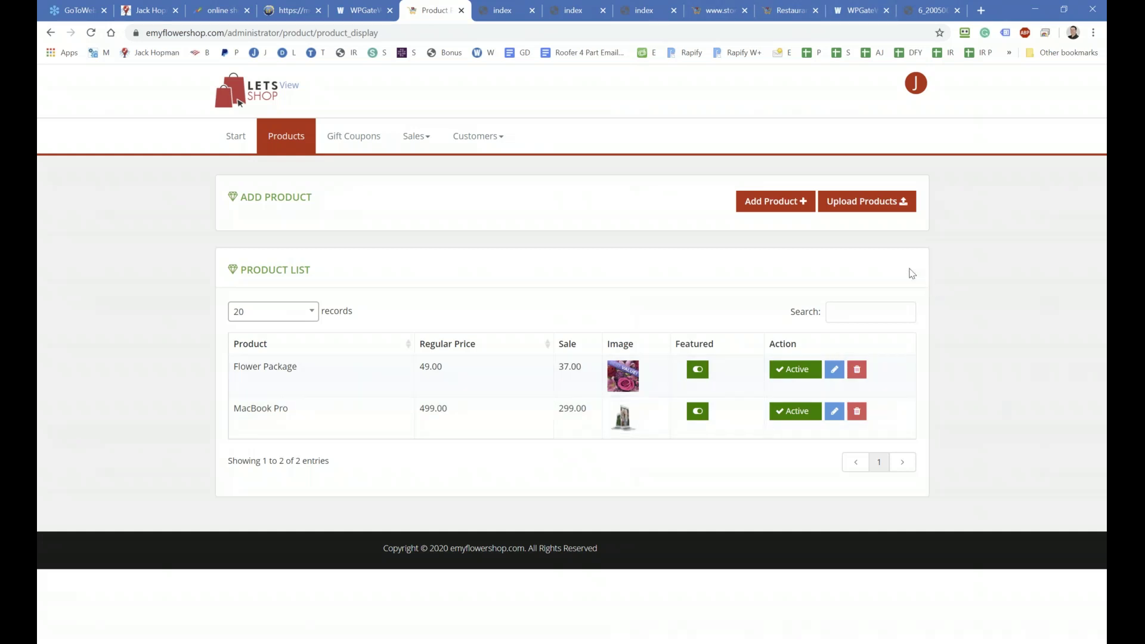
Step: From the WPGateWay store list, open the Online Store Quick Start guide page
click(365, 11)
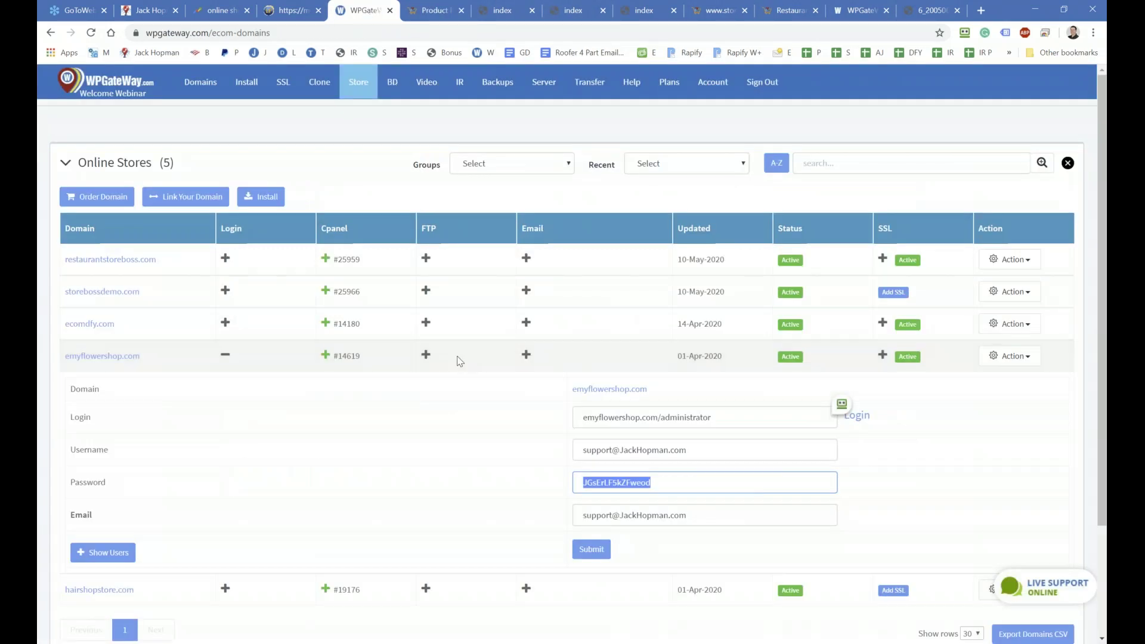
scroll(459, 361, down, 3)
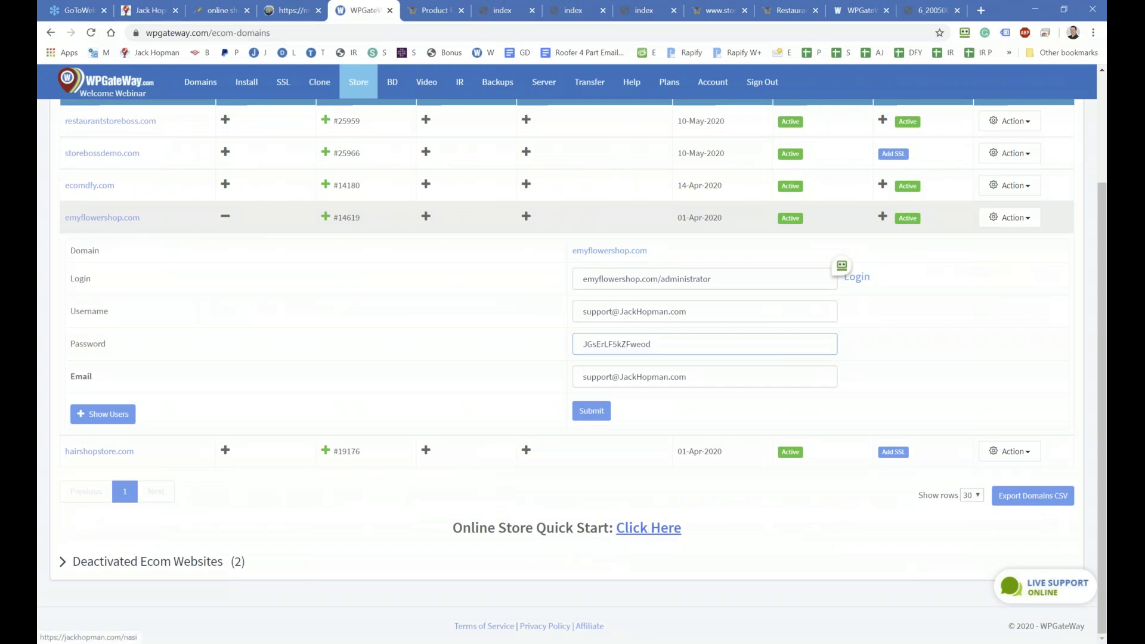
click(648, 527)
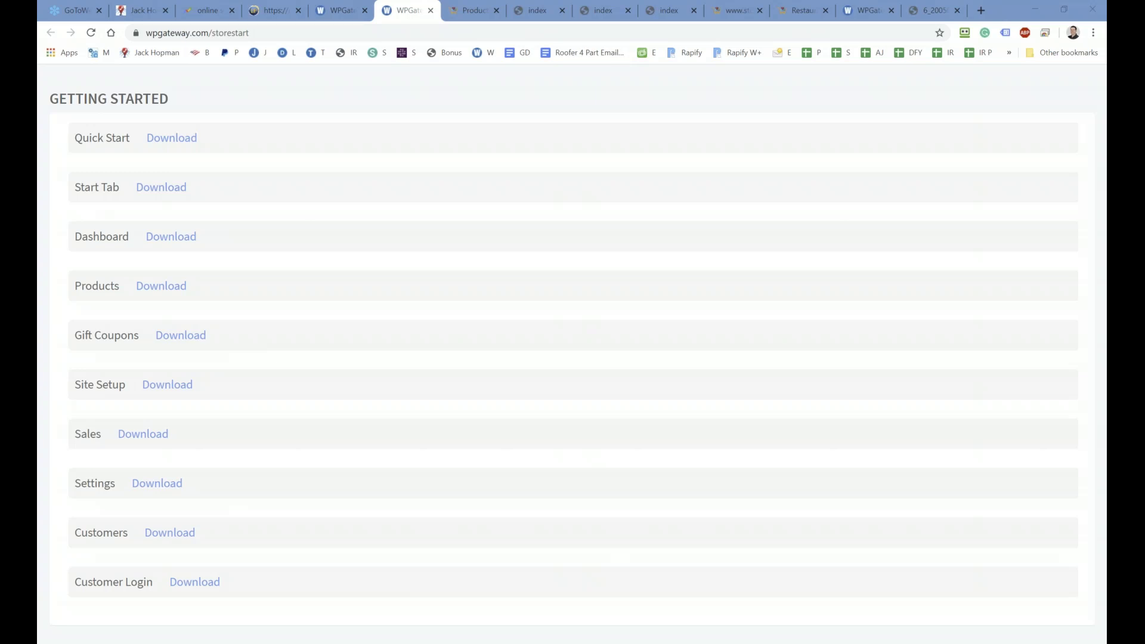
Step: In a new tab, open the bookmarked site's products page and scroll back to Rapify
click(980, 12)
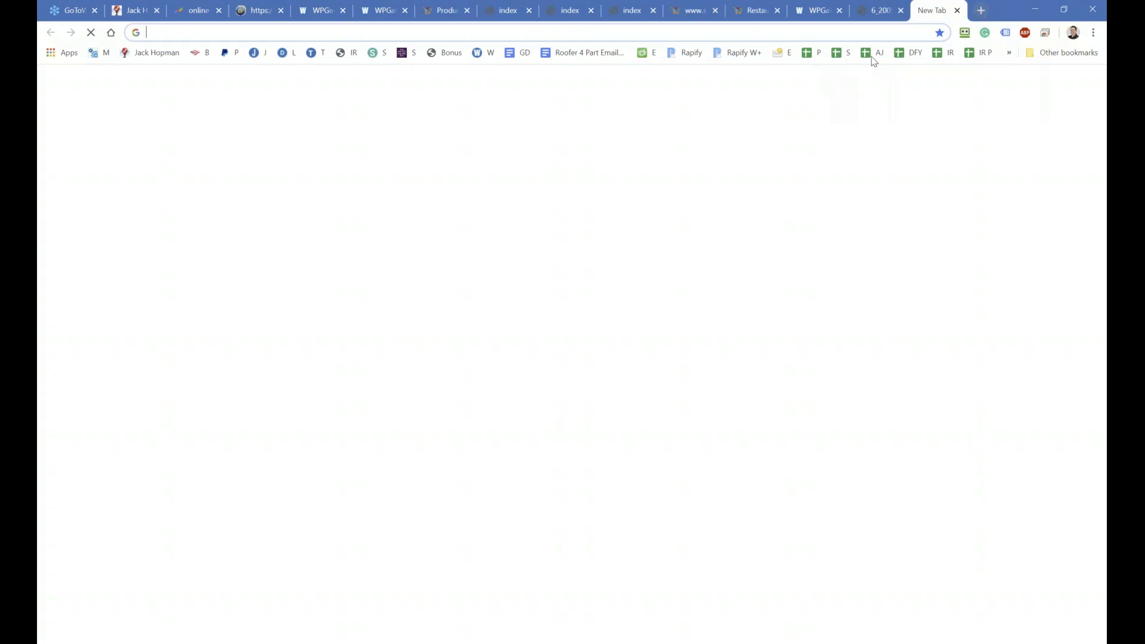
click(143, 53)
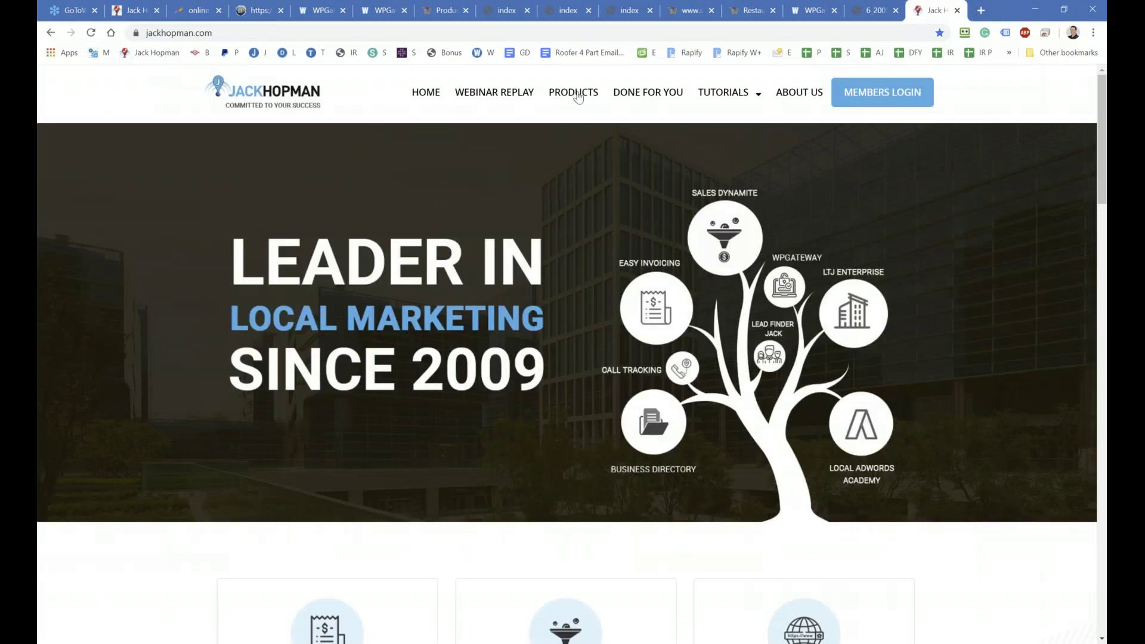
click(578, 97)
scroll(564, 331, down, 5)
scroll(560, 361, down, 9)
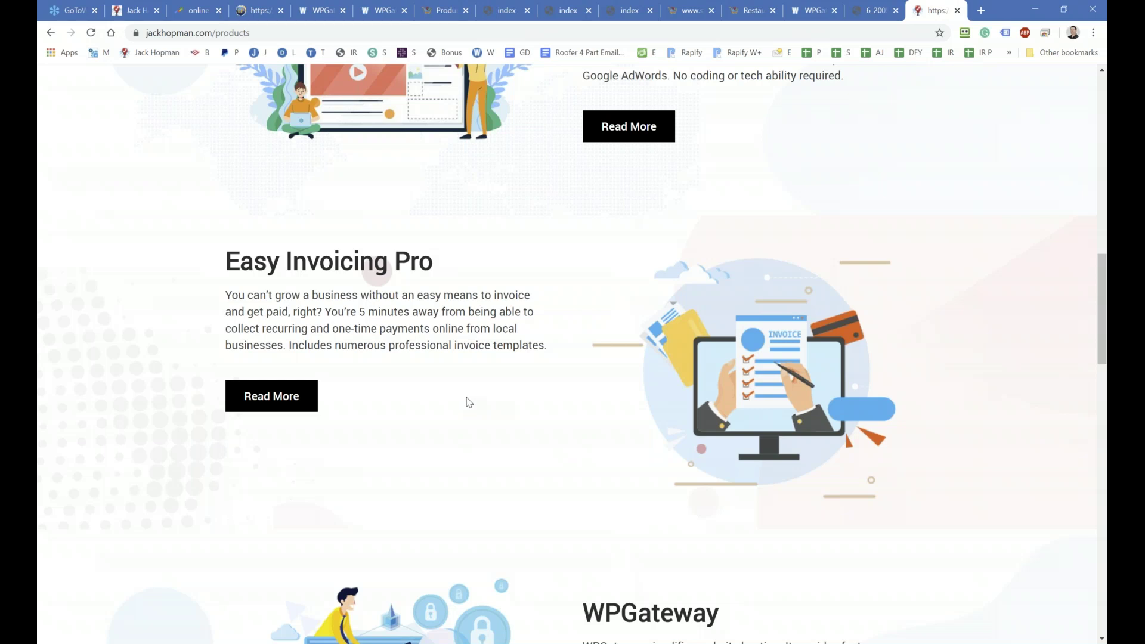
scroll(468, 402, up, 20)
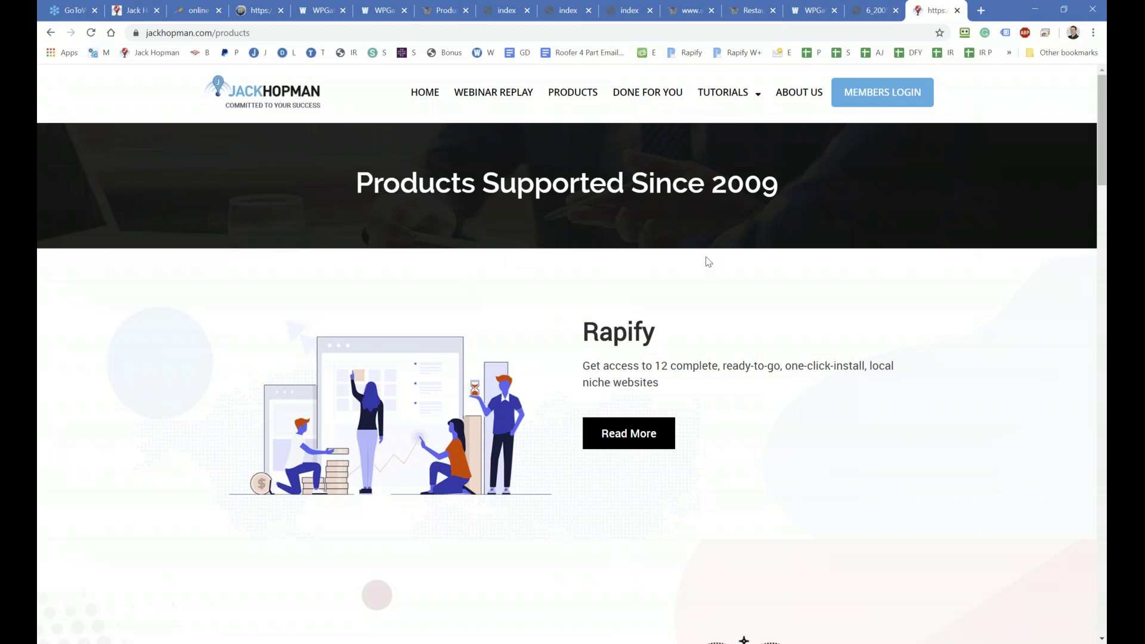
Step: Load storeboss.com in a new tab from the 'st' suggestion, then return to products
click(980, 10)
text(st)
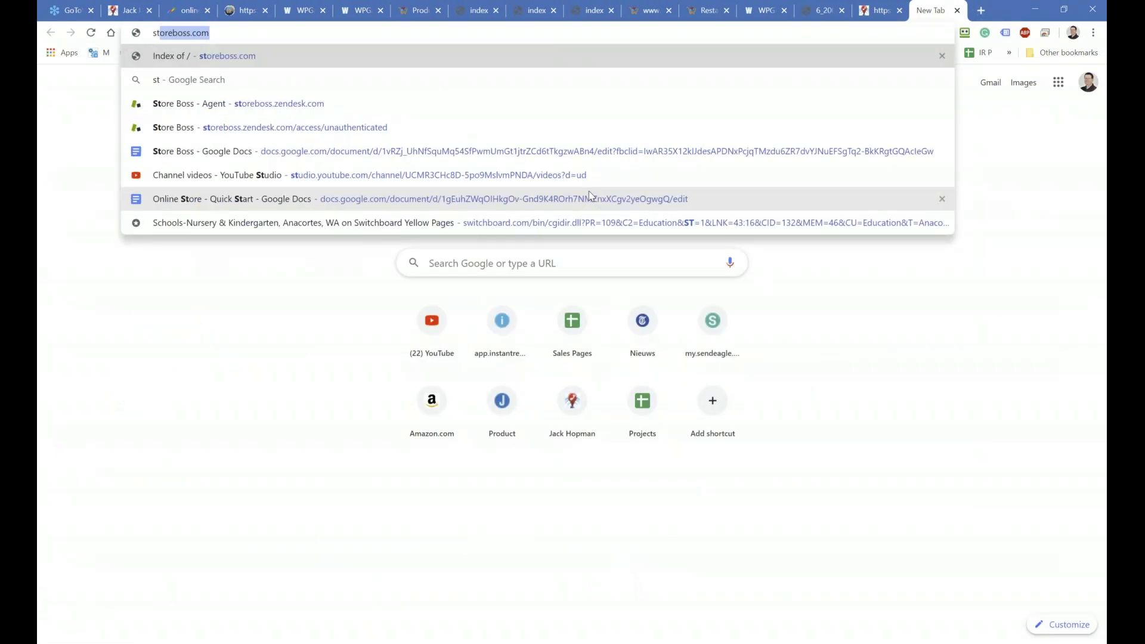
key(Return)
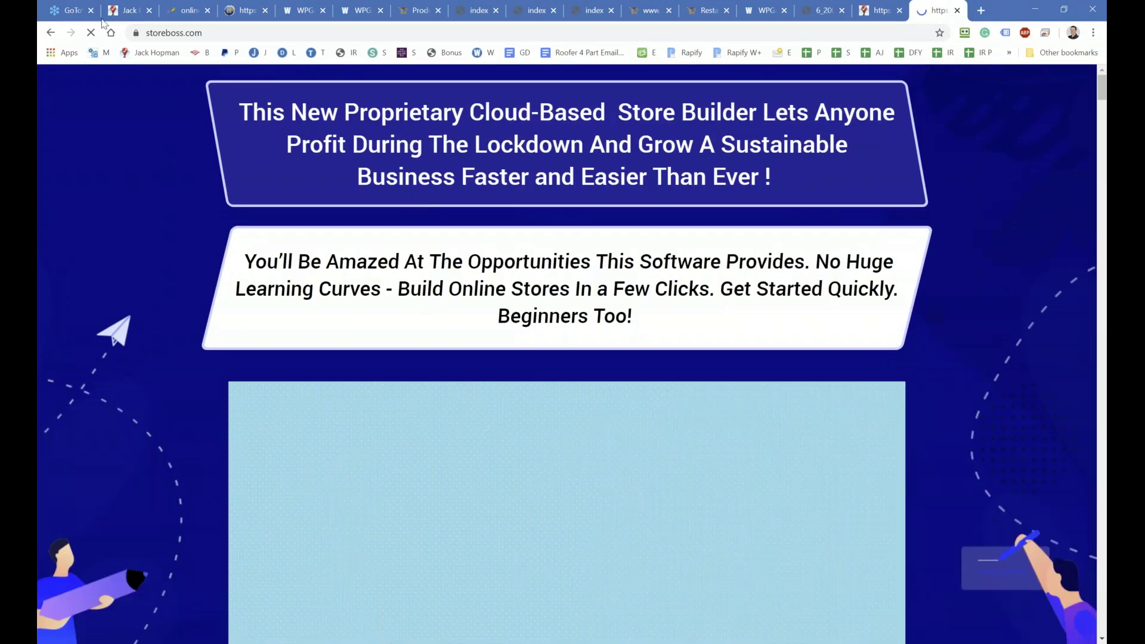
click(179, 33)
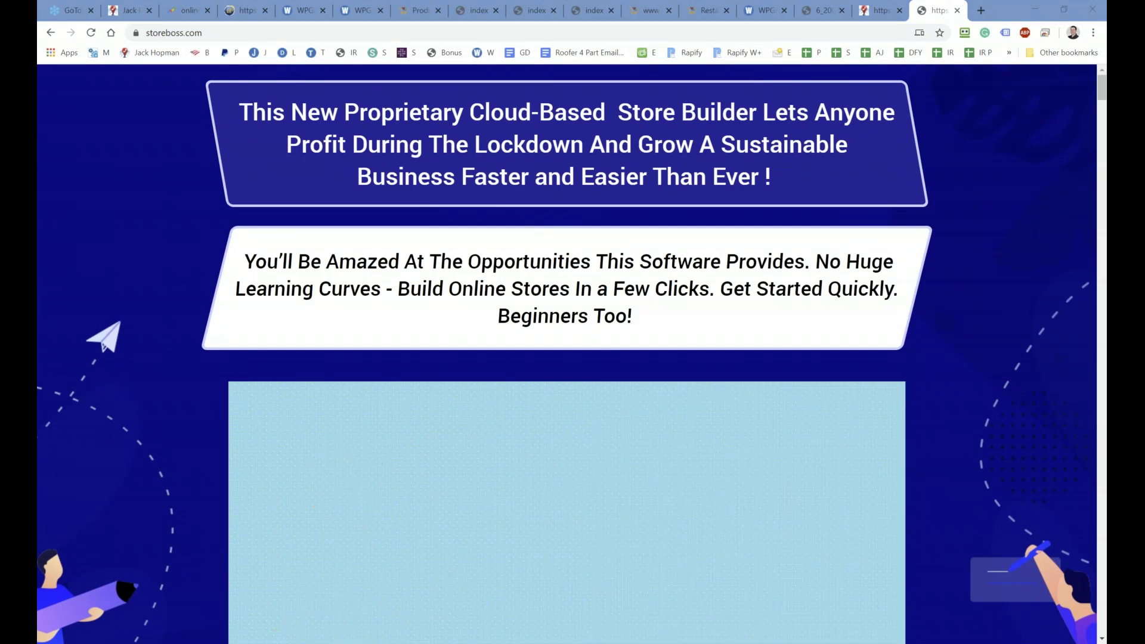
click(885, 16)
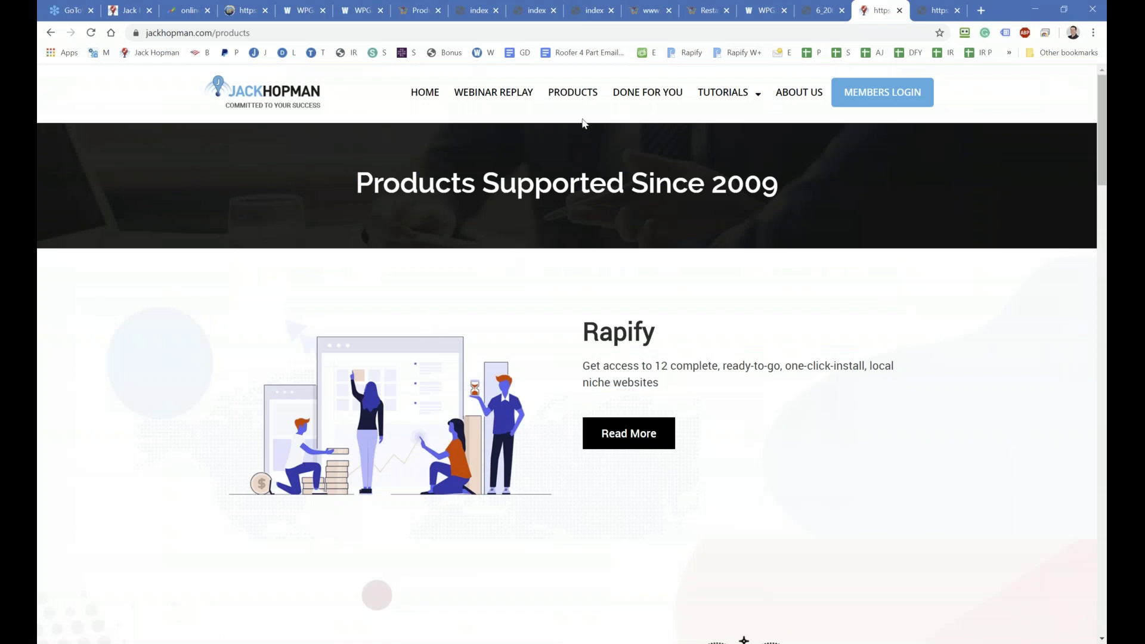
Step: Reload and scroll the product listings, then switch to the wpgateway.com/storestart tab
click(573, 89)
scroll(509, 272, down, 10)
scroll(508, 274, down, 20)
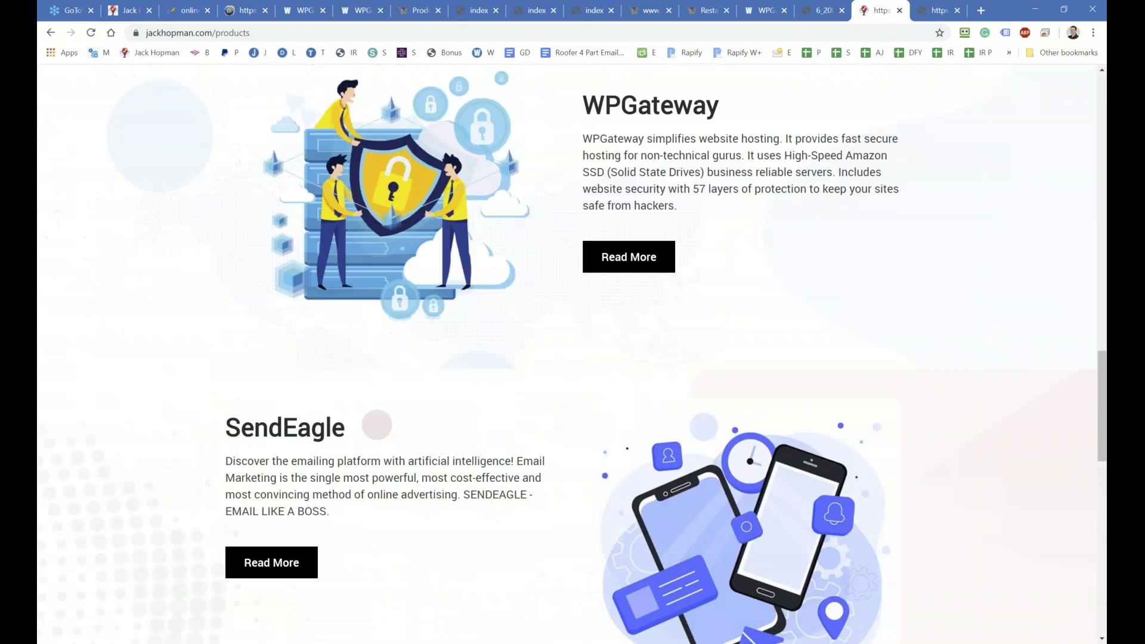
scroll(463, 415, down, 10)
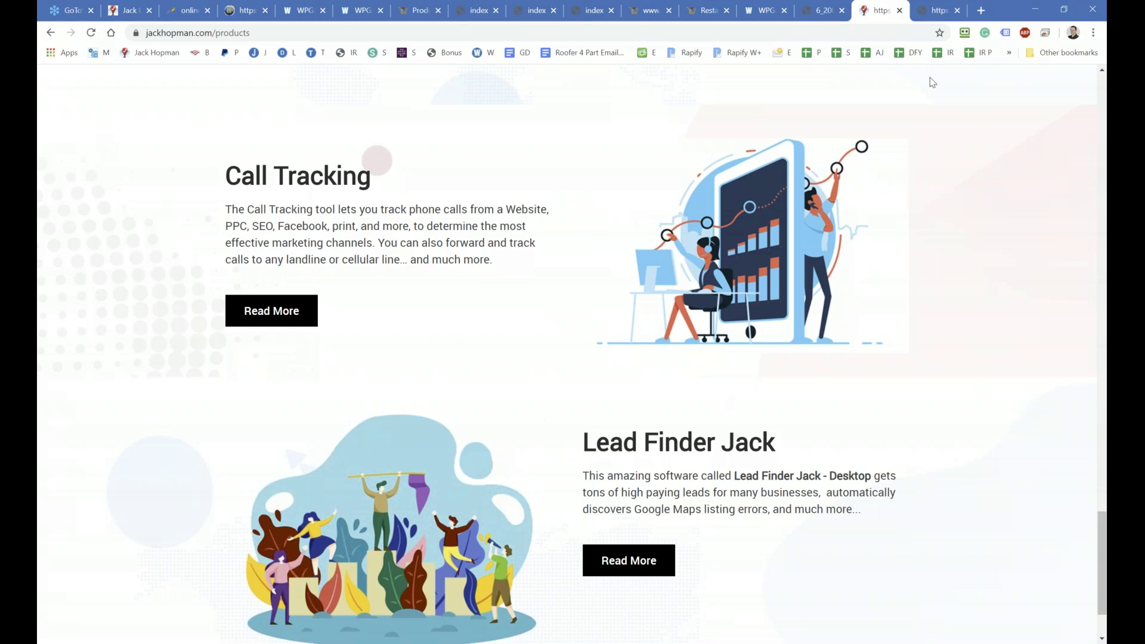
click(761, 21)
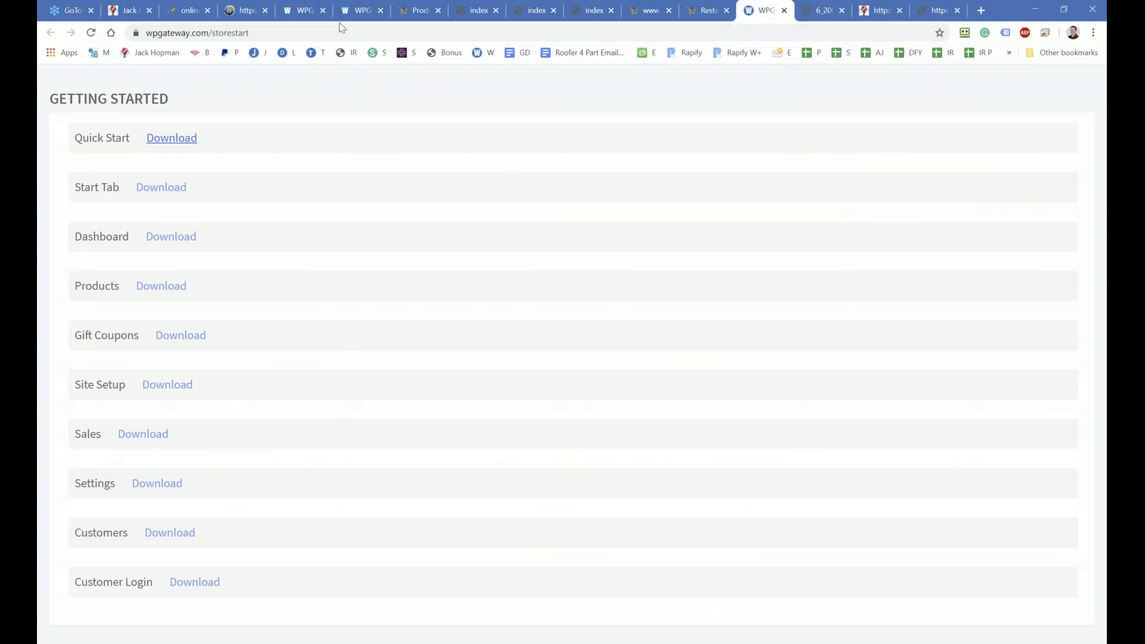
Step: Return to the ecom-domains tab and scroll to the expanded emyflowershop.com row
click(312, 10)
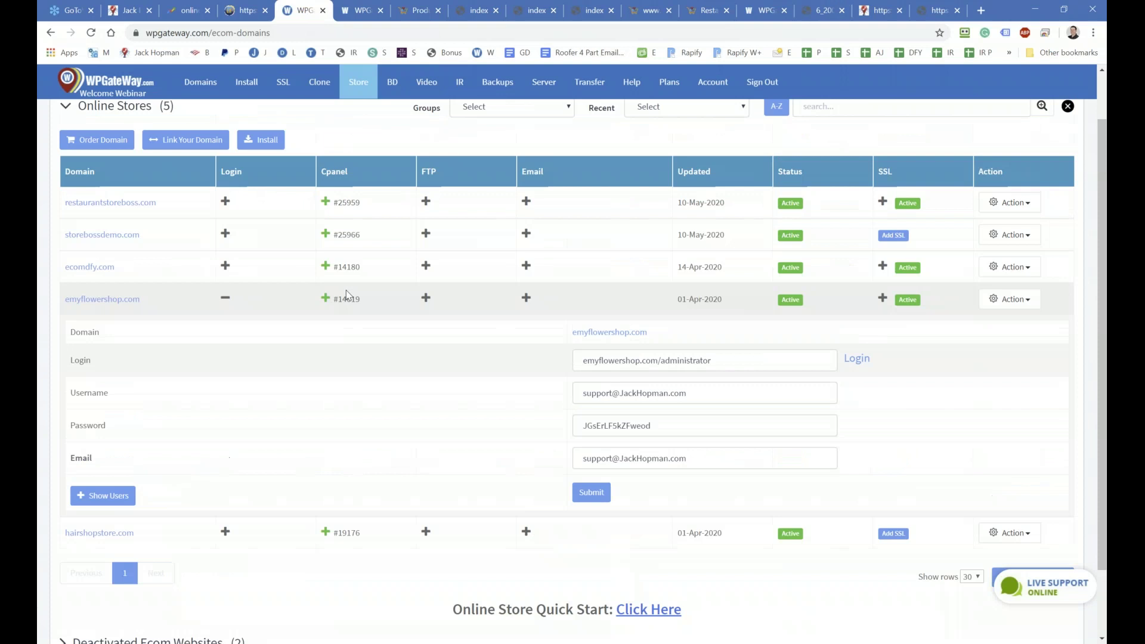
scroll(347, 294, up, 1)
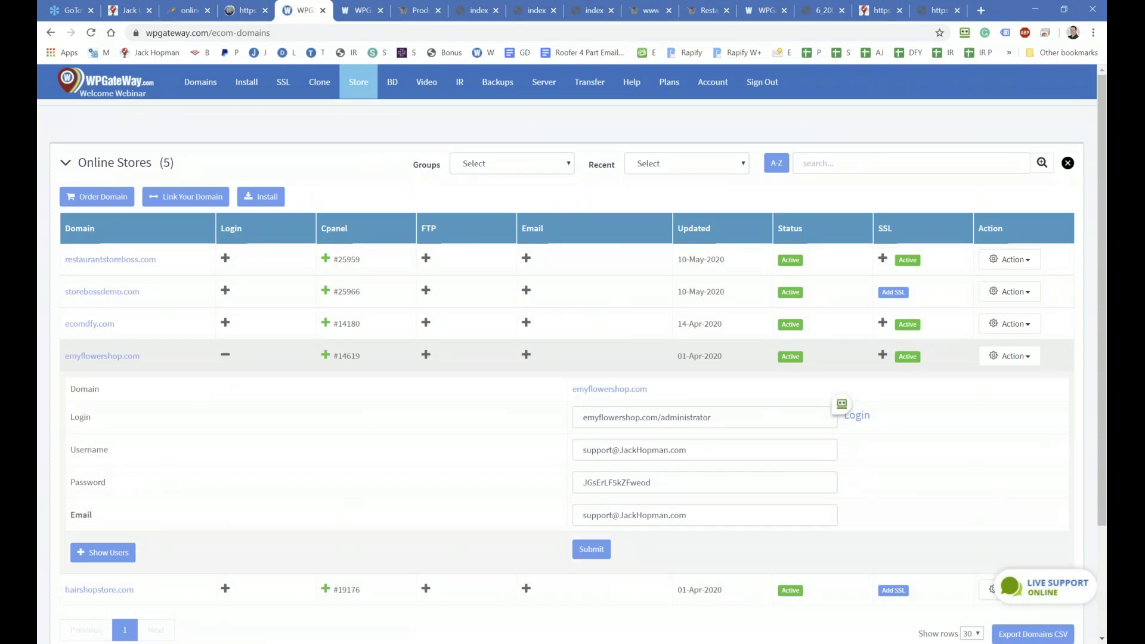
scroll(632, 574, down, 3)
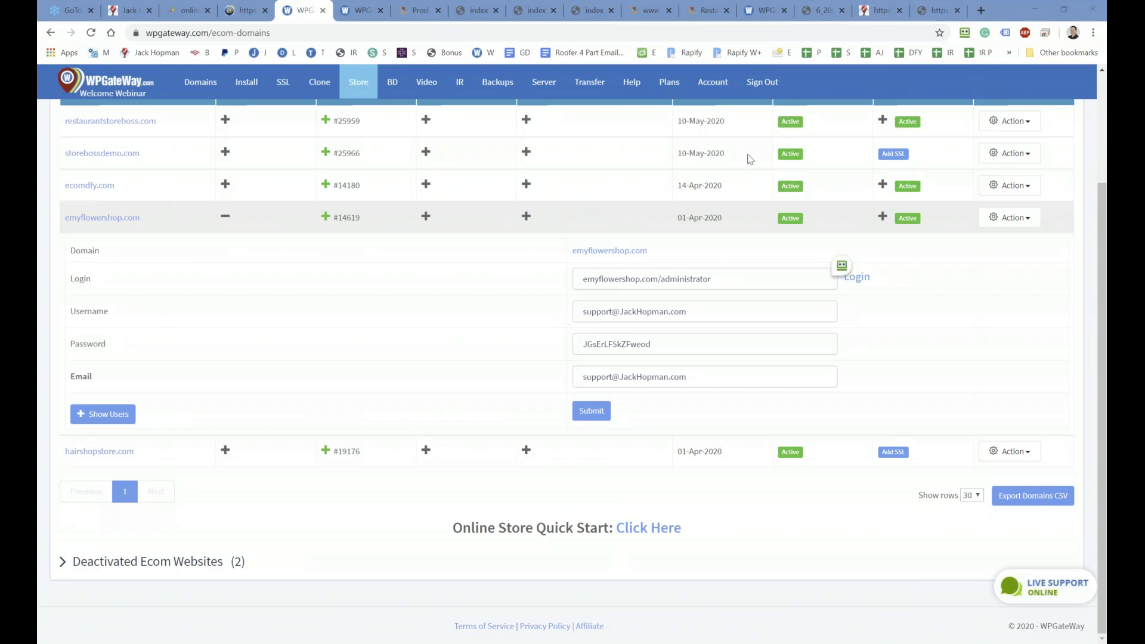
Step: Below the payment question, add 'The goal of this week is to create a demo online store'
key(alt+Tab)
drag(534, 151, 334, 84)
scroll(476, 378, down, 4)
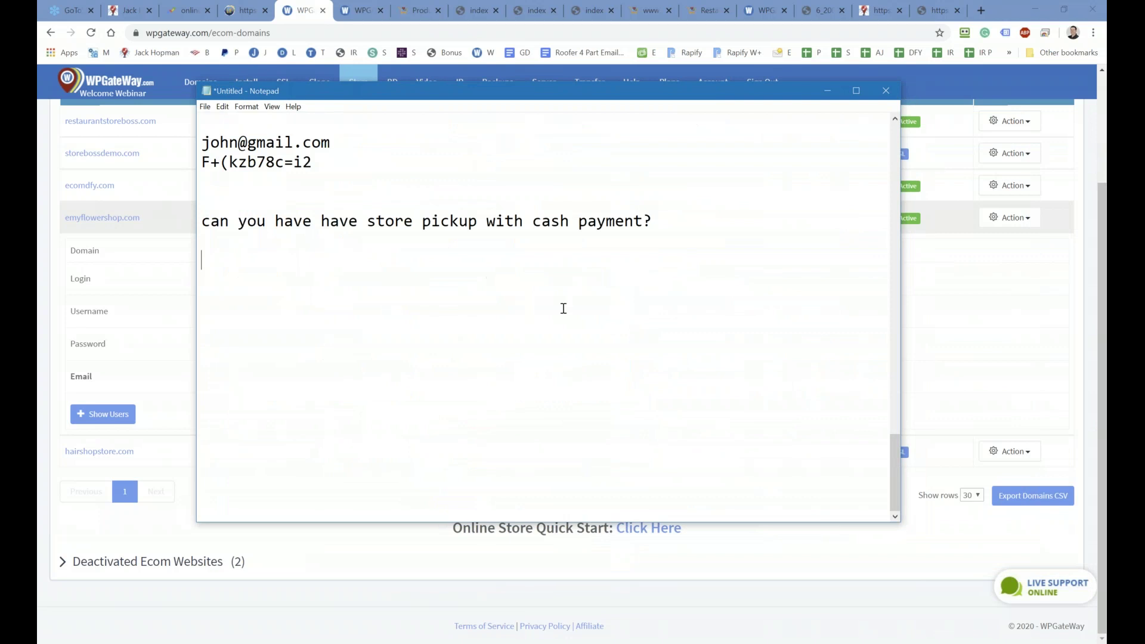
click(679, 221)
key(Return)
key(Return)
text(The goal i)
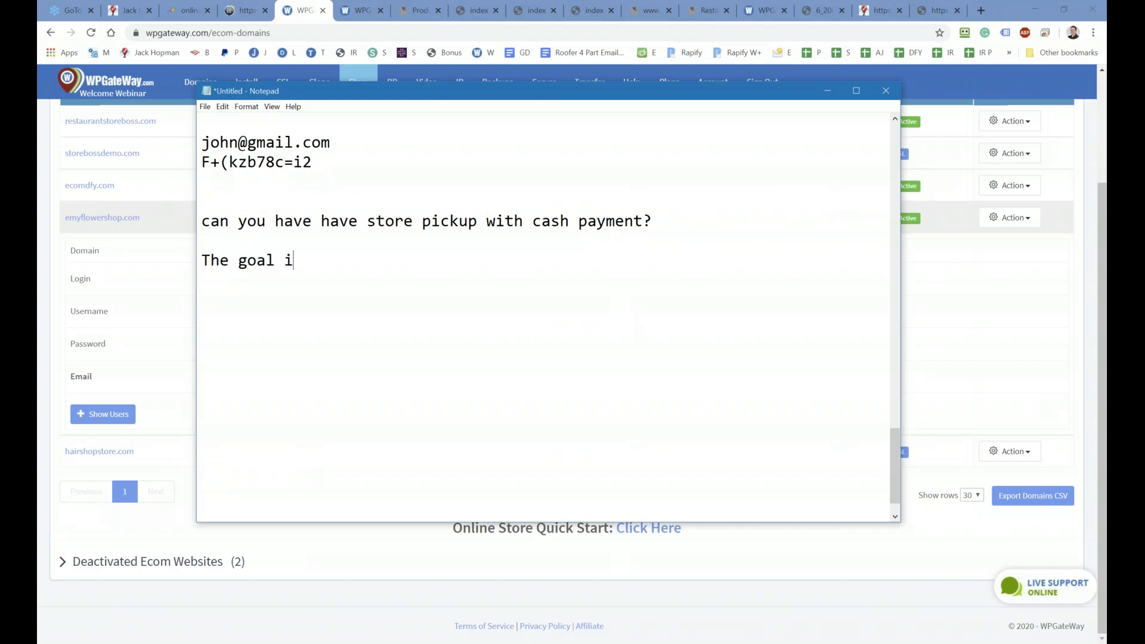
key(BackSpace)
text(of this week is to crea)
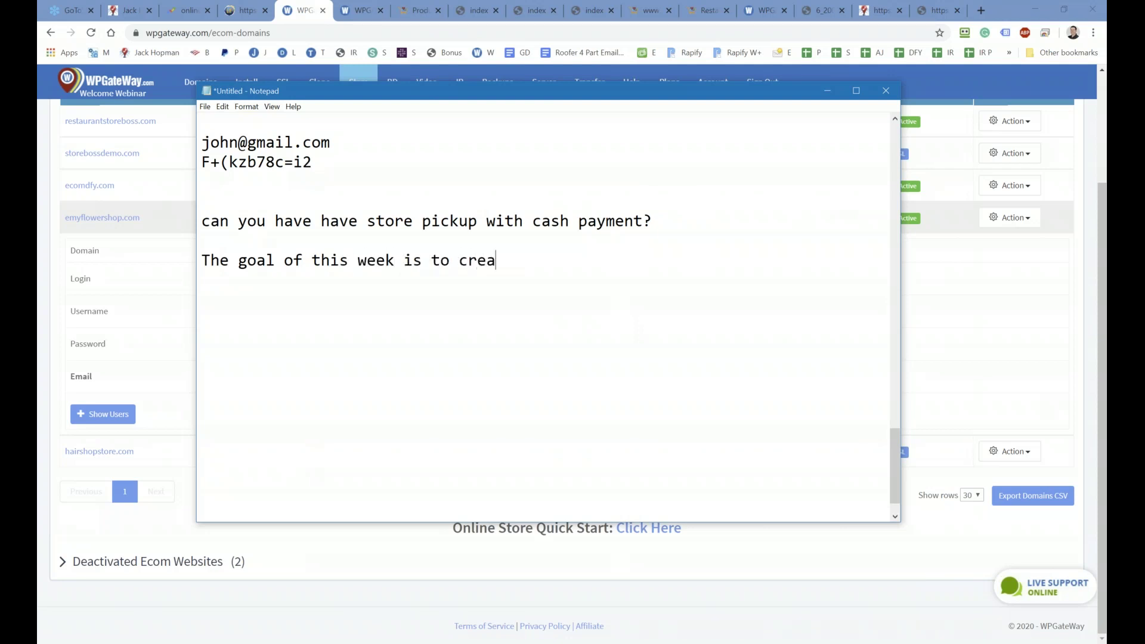
text(te on online)
key(BackSpace)
key(BackSpace)
key(BackSpace)
key(BackSpace)
key(BackSpace)
key(BackSpace)
key(BackSpace)
key(BackSpace)
key(BackSpace)
key(BackSpace)
text(a demo online store)
Step: On a new line, type 'next tuesday you going to share the url during the'
key(Return)
key(Return)
text(next tue)
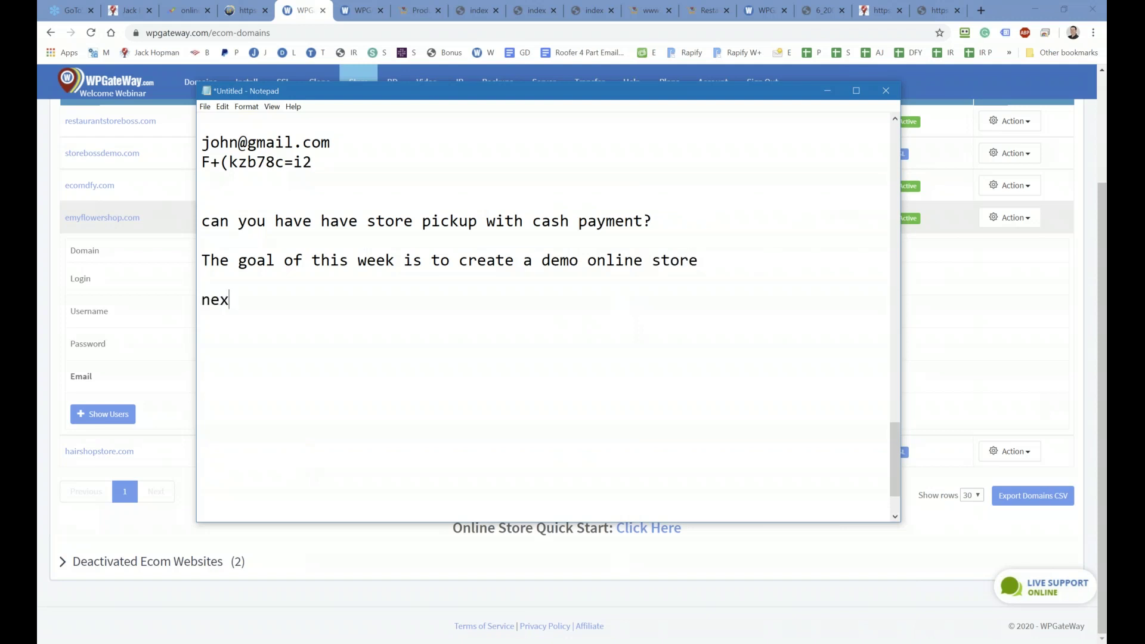
key(BackSpace)
key(BackSpace)
key(BackSpace)
text(tuesday you going to share the i)
key(BackSpace)
text(url during the r)
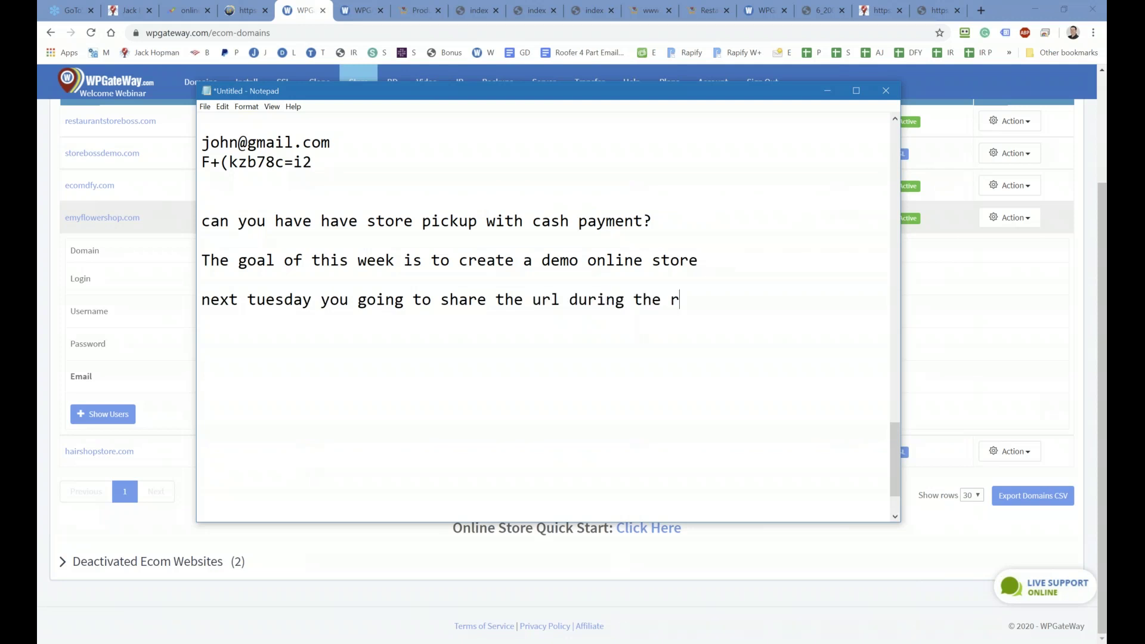
key(BackSpace)
Step: End the line with 'training' and add 'and you guys can select the winnar'
text(training)
key(Return)
text(and)
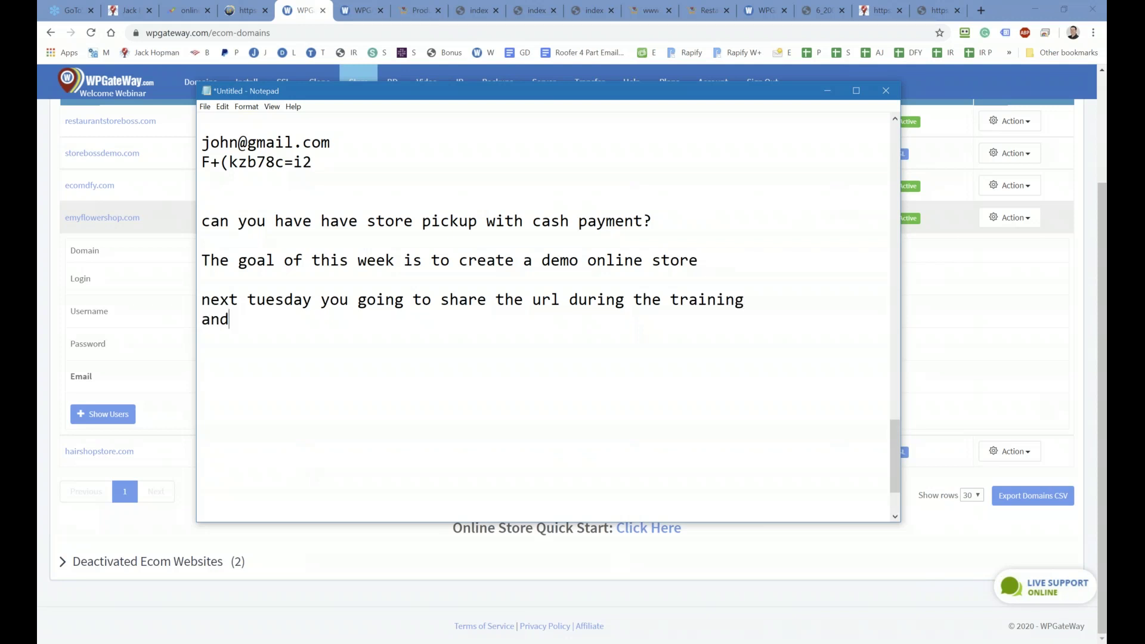
text( you guys can )
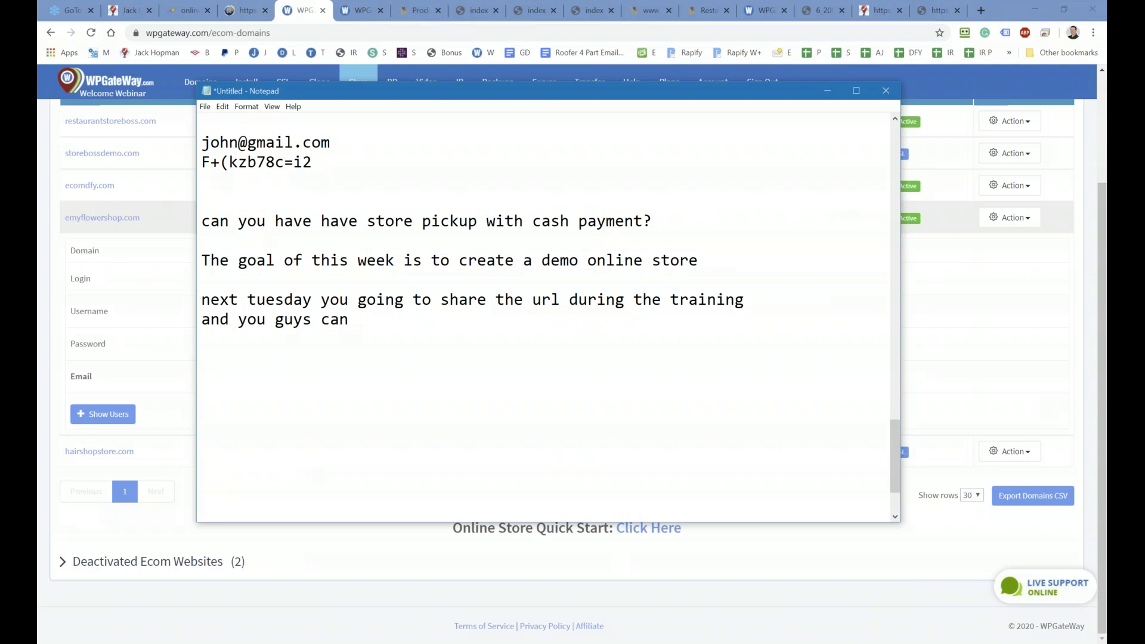
text(select the winnar)
key(Return)
key(Return)
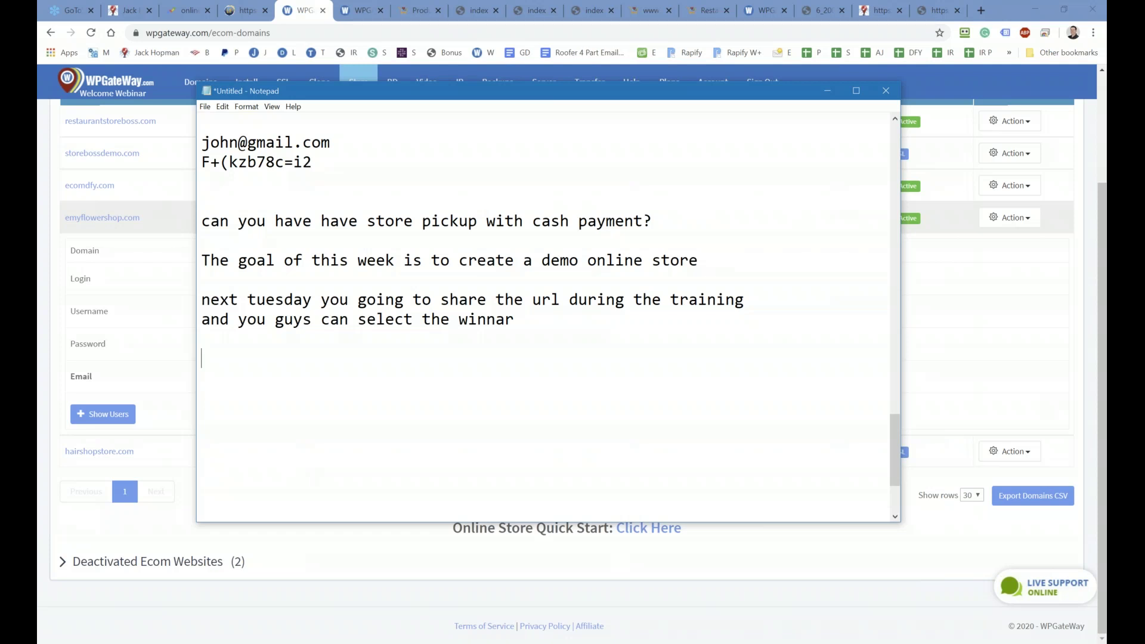
Step: Add the prize line: 'the nicest store gets a $200 amazon gift card'
text(the one who)
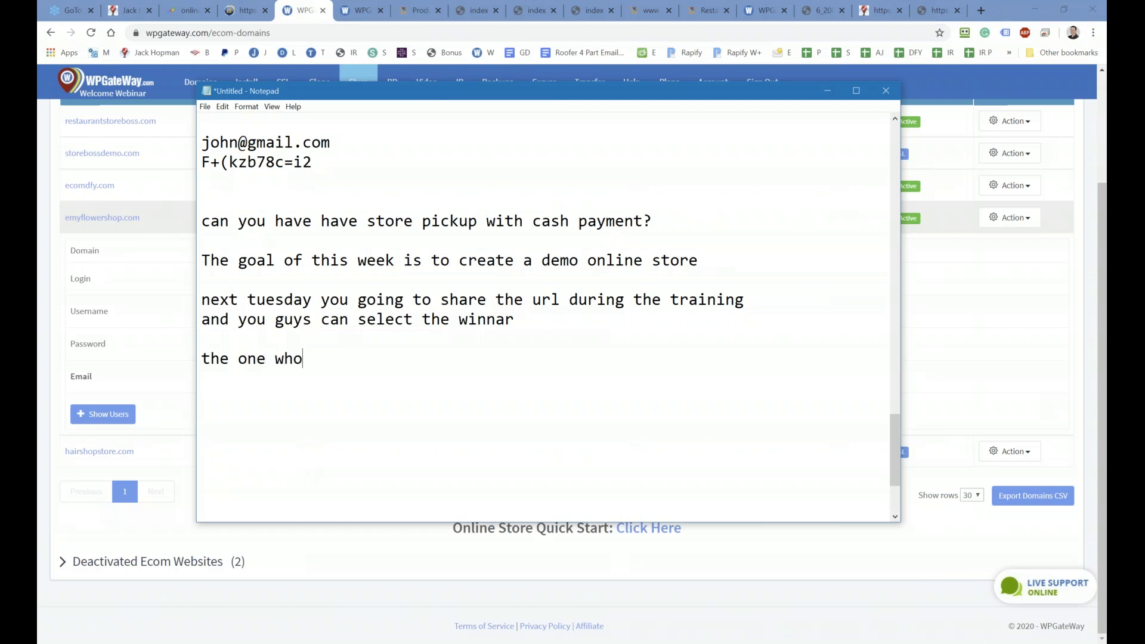
text( has the nice)
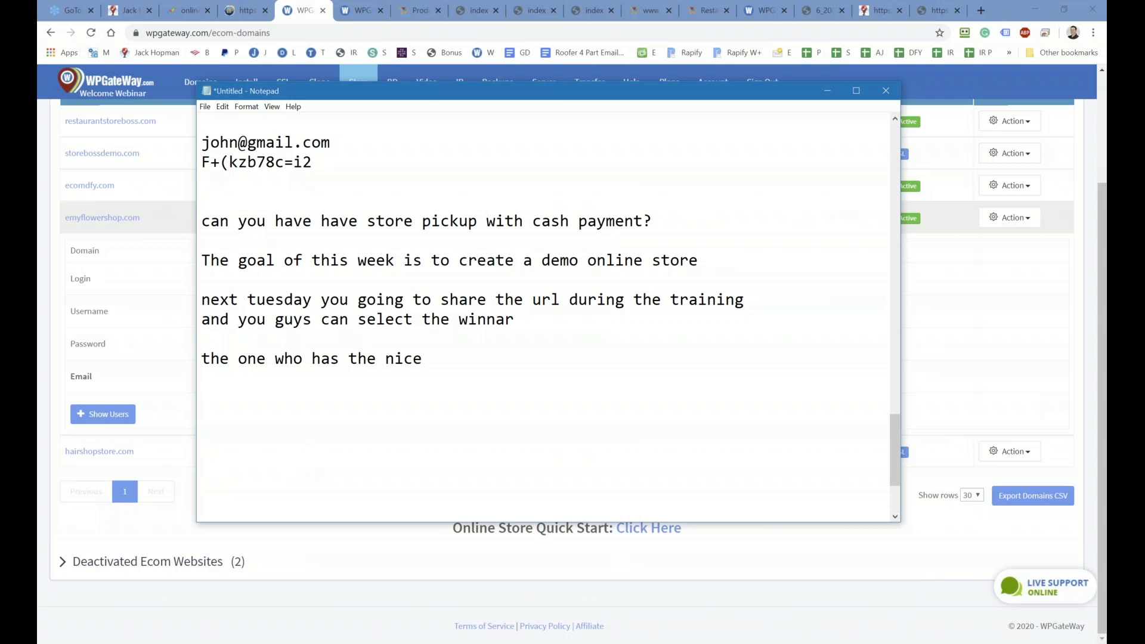
text(st tore g)
key(BackSpace)
key(BackSpace)
key(BackSpace)
key(BackSpace)
key(BackSpace)
key(BackSpace)
text(store gre)
key(BackSpace)
key(BackSpace)
text(ets a )
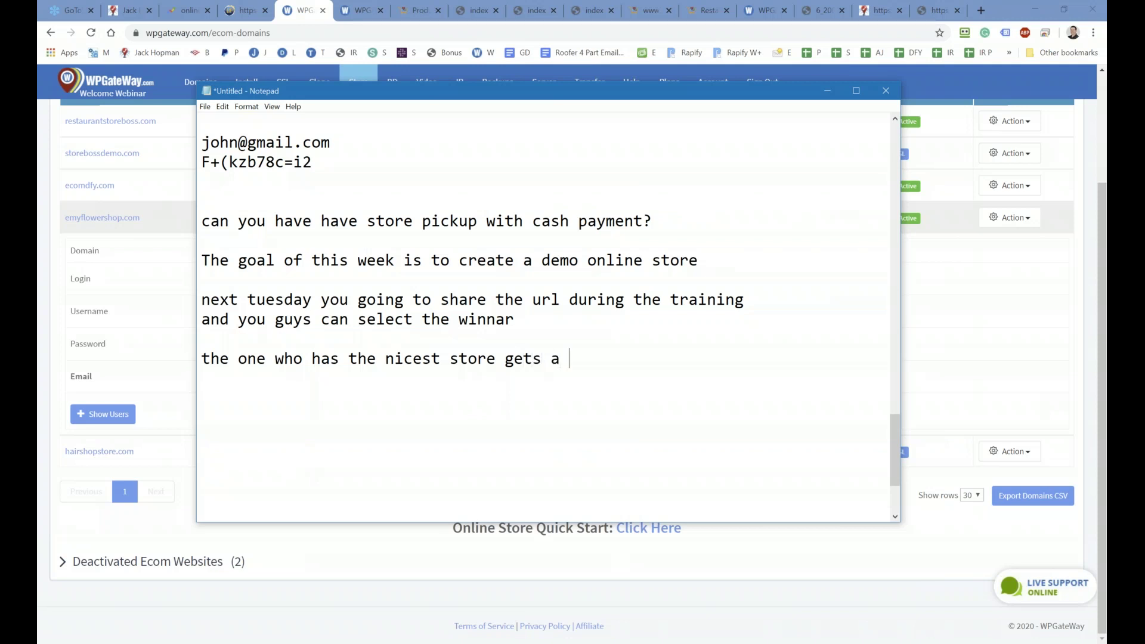
text($200 amazon gifyt)
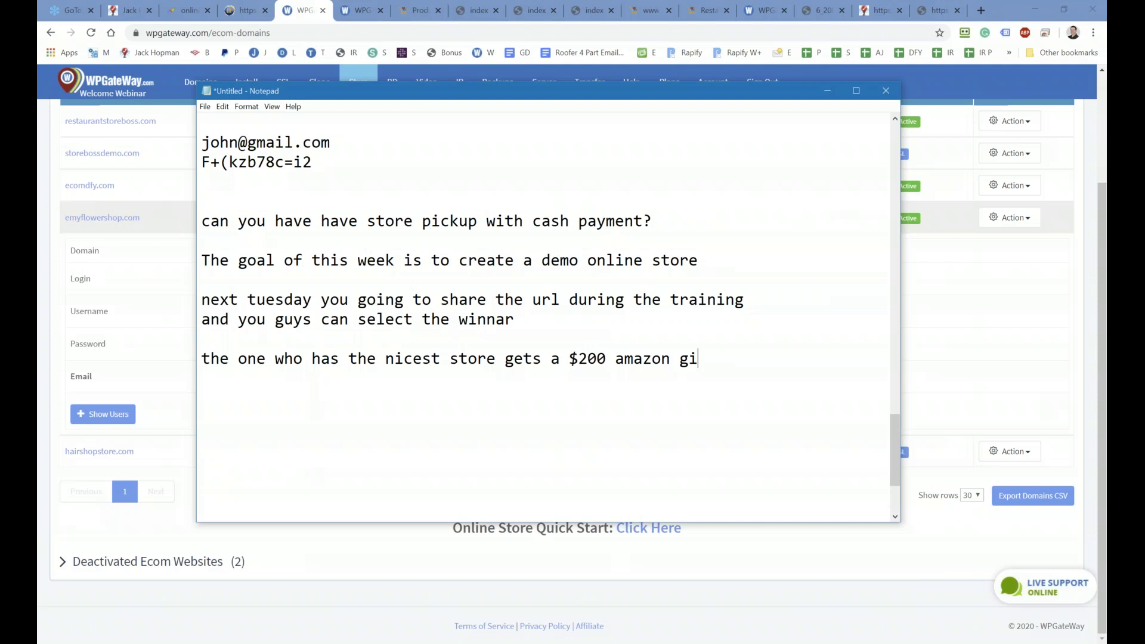
key(BackSpace)
key(BackSpace)
text(ty)
key(BackSpace)
text(card)
key(Return)
key(Return)
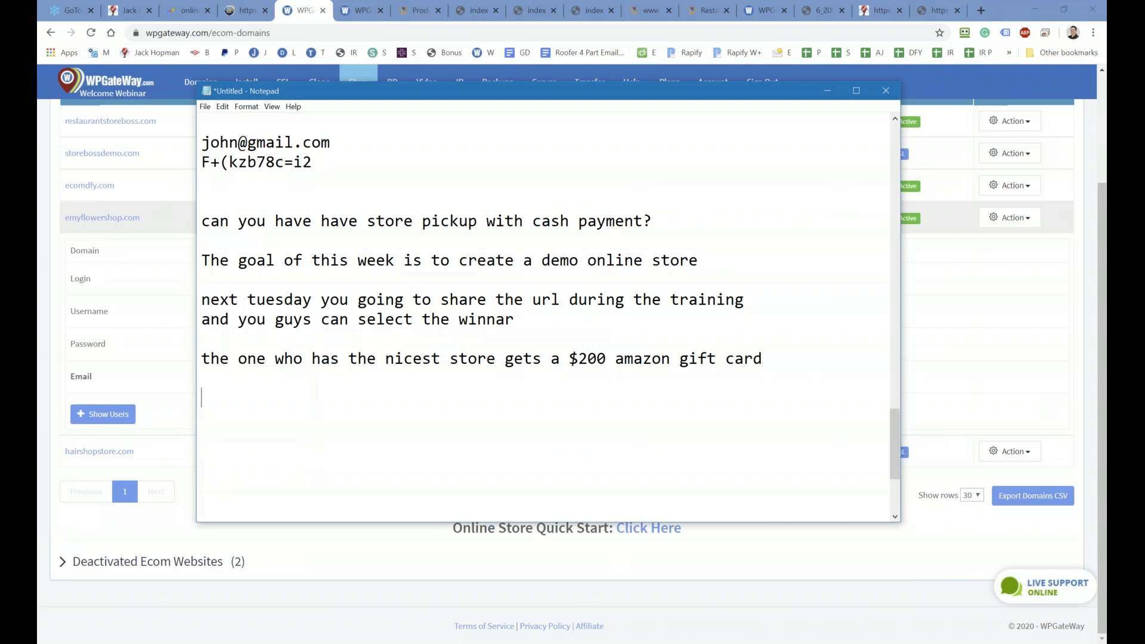